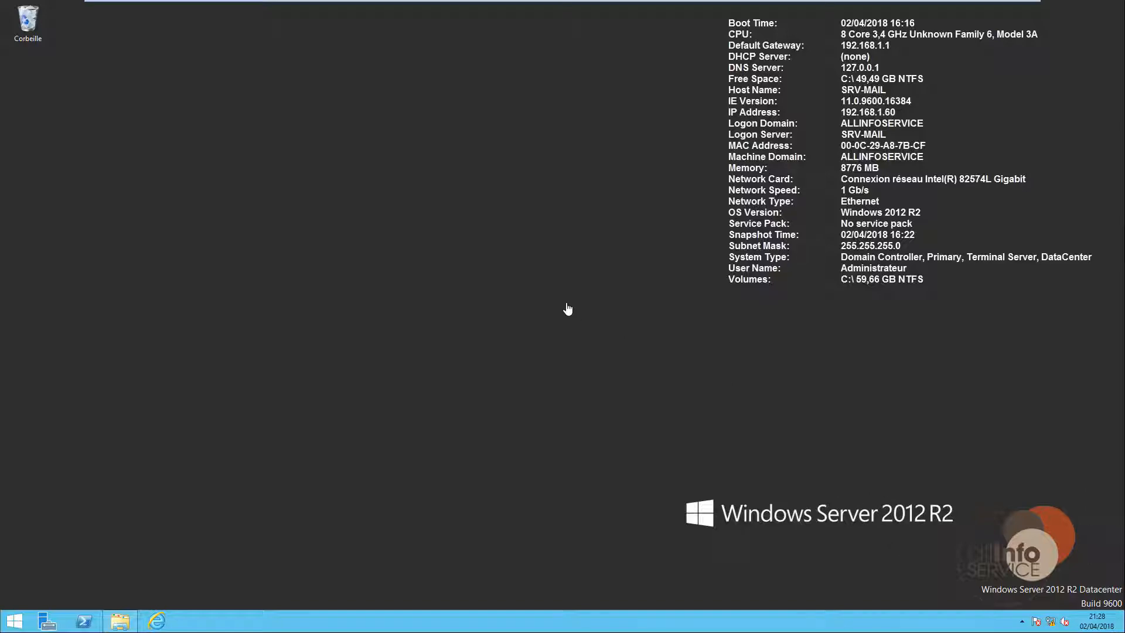
Switch to the TechNet article on preparing Active Directory for Exchange 2016 and examine its schema extension section and the /PrepareSchema command
{"action": "left_click_drag", "start_coordinate": [1124, 207], "coordinate": [492, 1]}
{"action": "scroll", "coordinate": [355, 300], "scroll_direction": "down", "scroll_amount": 7}
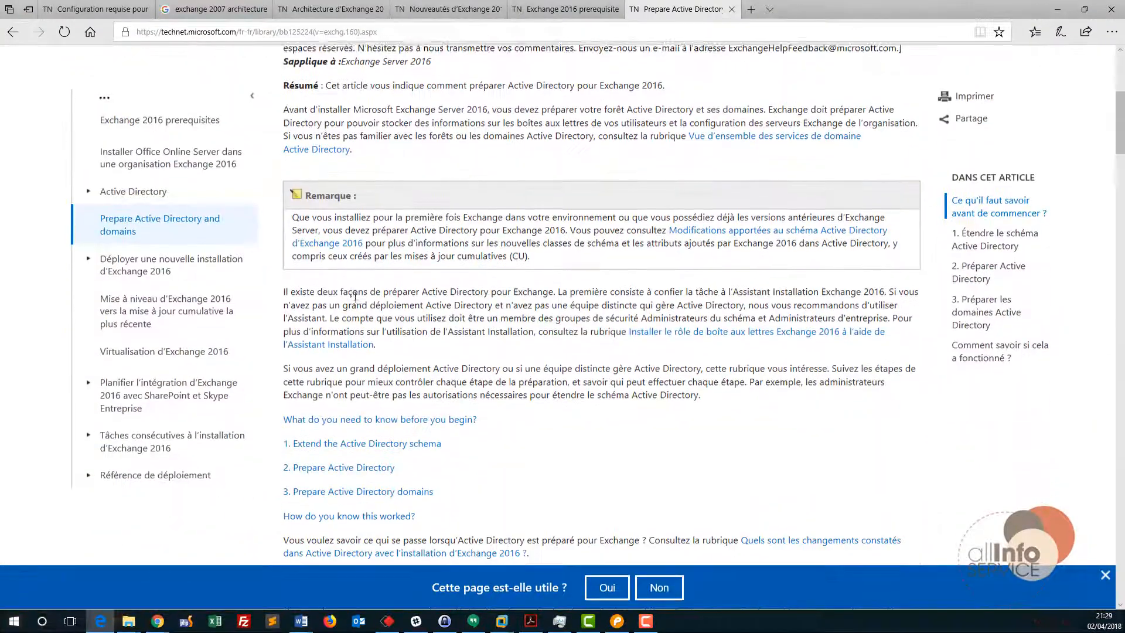
{"action": "scroll", "coordinate": [694, 401], "scroll_direction": "down", "scroll_amount": 10}
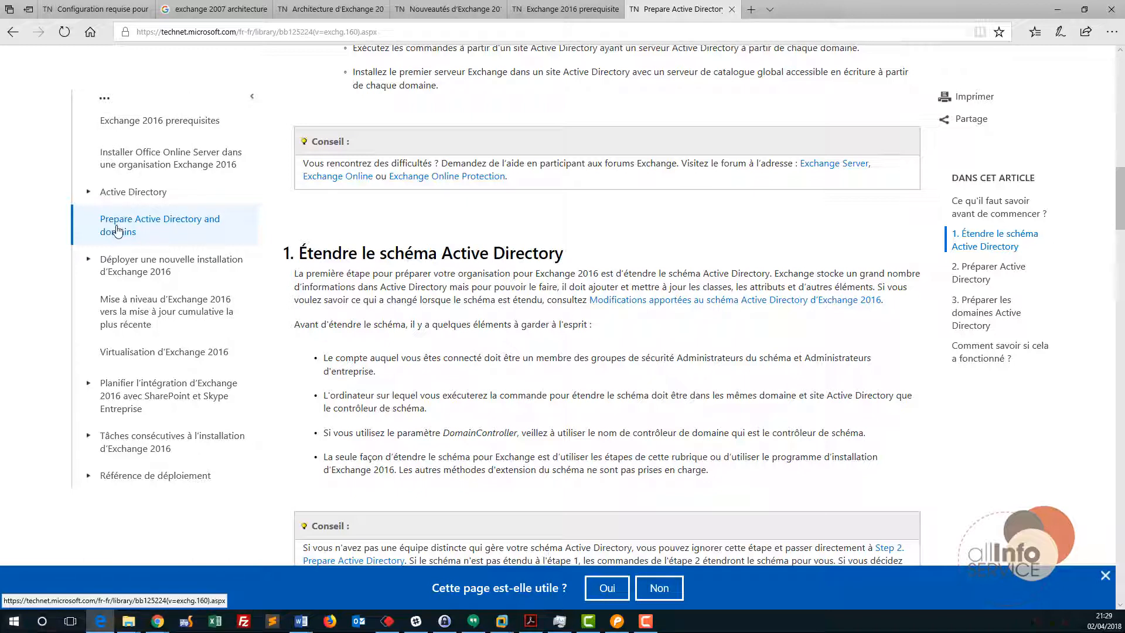
{"action": "mouse_move", "coordinate": [578, 299]}
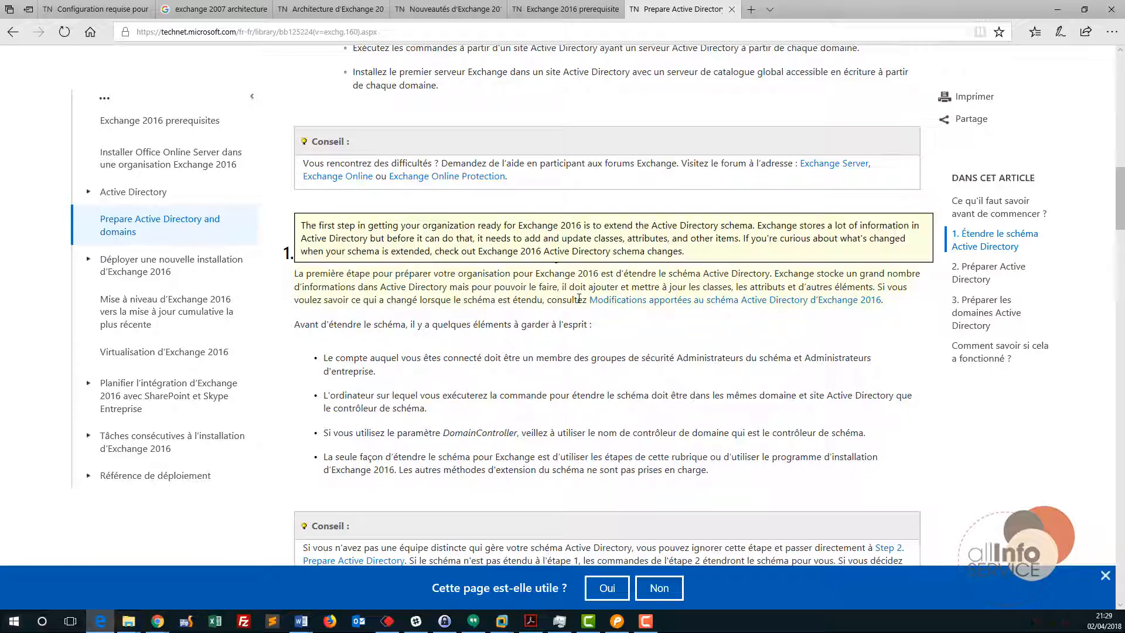
{"action": "scroll", "coordinate": [674, 352], "scroll_direction": "down", "scroll_amount": 10}
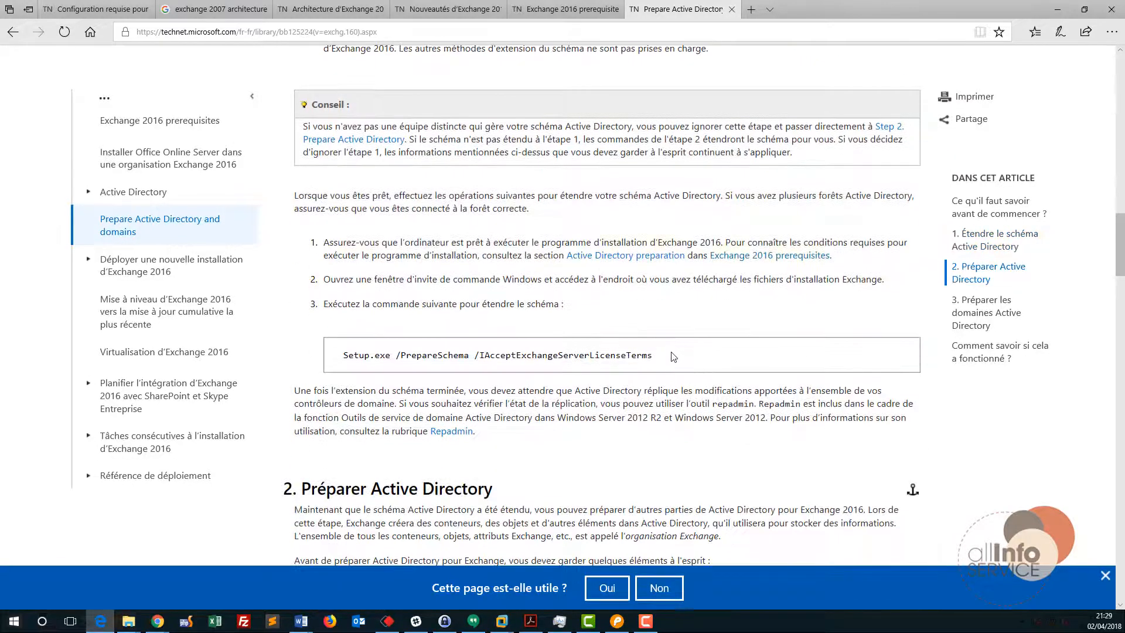
{"action": "scroll", "coordinate": [669, 348], "scroll_direction": "up", "scroll_amount": 10}
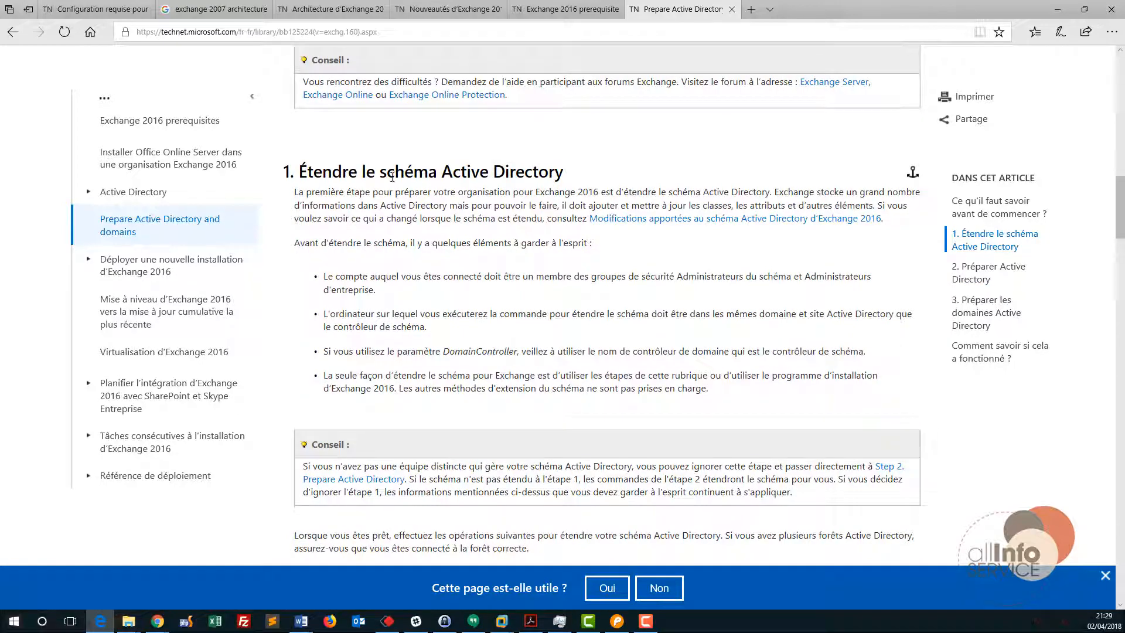
{"action": "mouse_move", "coordinate": [300, 172]}
{"action": "scroll", "coordinate": [342, 361], "scroll_direction": "down", "scroll_amount": 6}
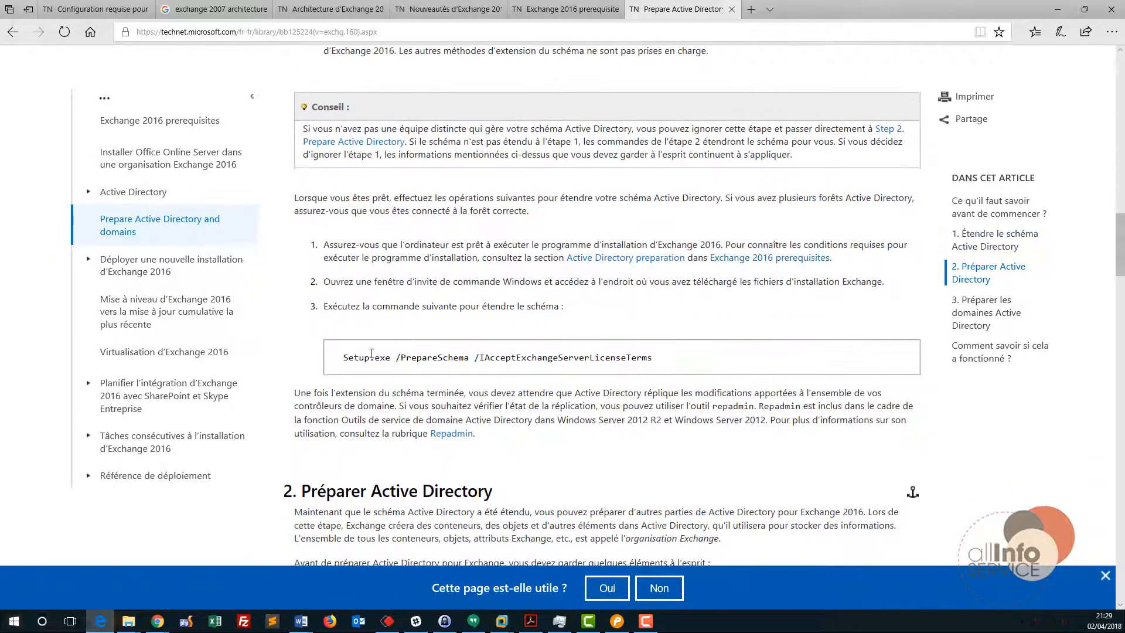
{"action": "left_click_drag", "start_coordinate": [343, 359], "coordinate": [681, 359]}
Examine the article's sections on preparing Active Directory and its domains, particularly the Setup.exe /PrepareAD command syntax and organization naming rules
{"action": "scroll", "coordinate": [611, 361], "scroll_direction": "down", "scroll_amount": 5}
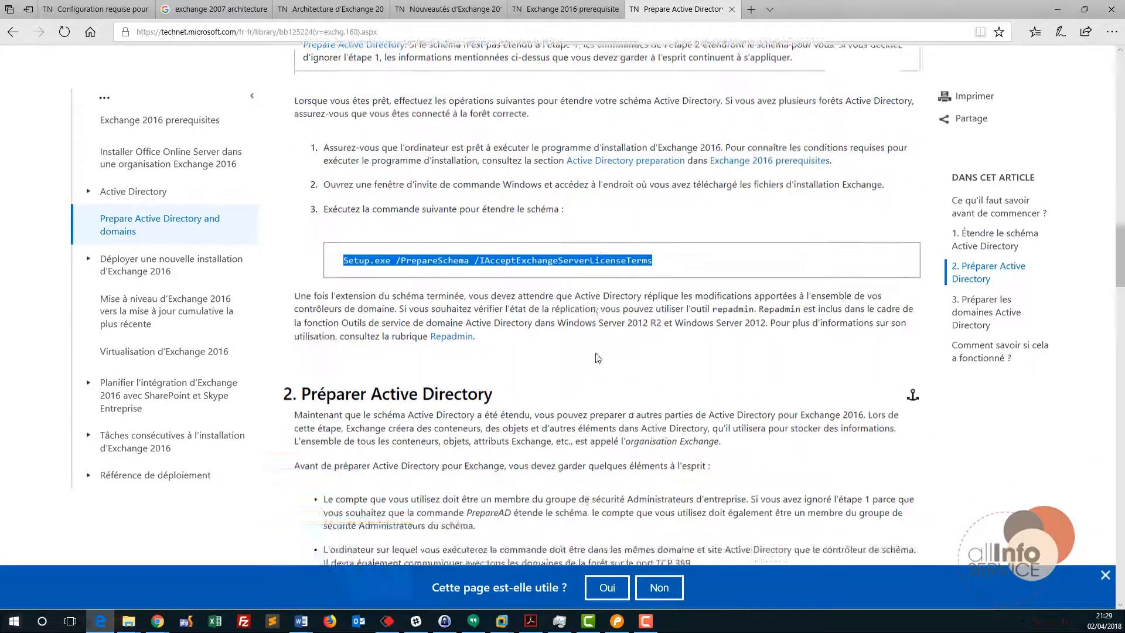
{"action": "scroll", "coordinate": [404, 273], "scroll_direction": "down", "scroll_amount": 5}
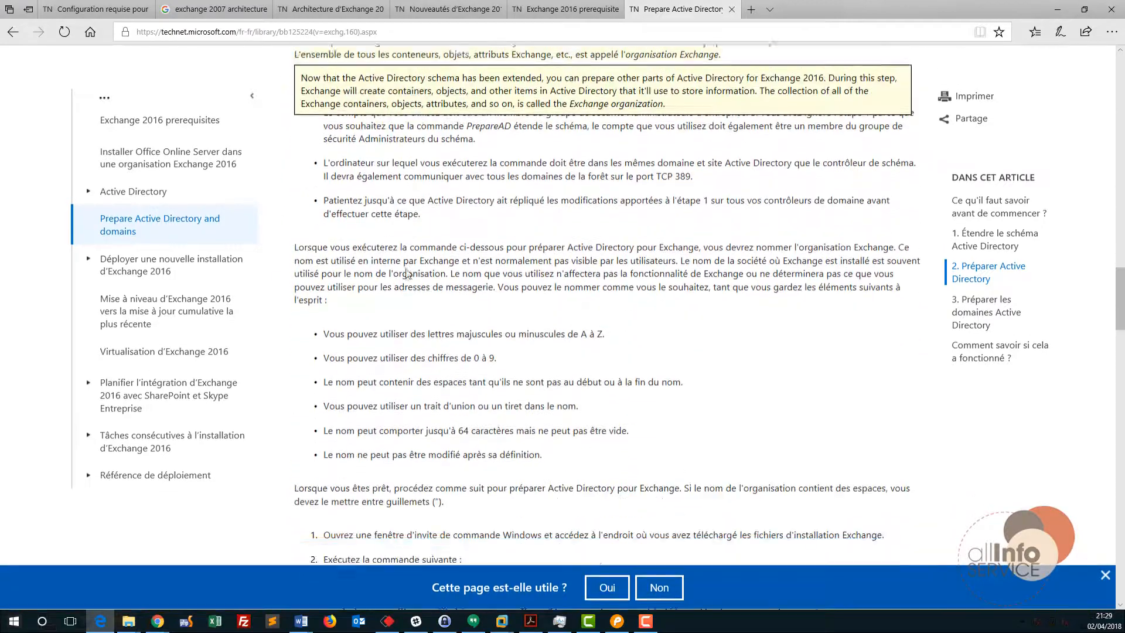
{"action": "scroll", "coordinate": [408, 272], "scroll_direction": "down", "scroll_amount": 8}
{"action": "left_click_drag", "start_coordinate": [347, 169], "coordinate": [533, 189]}
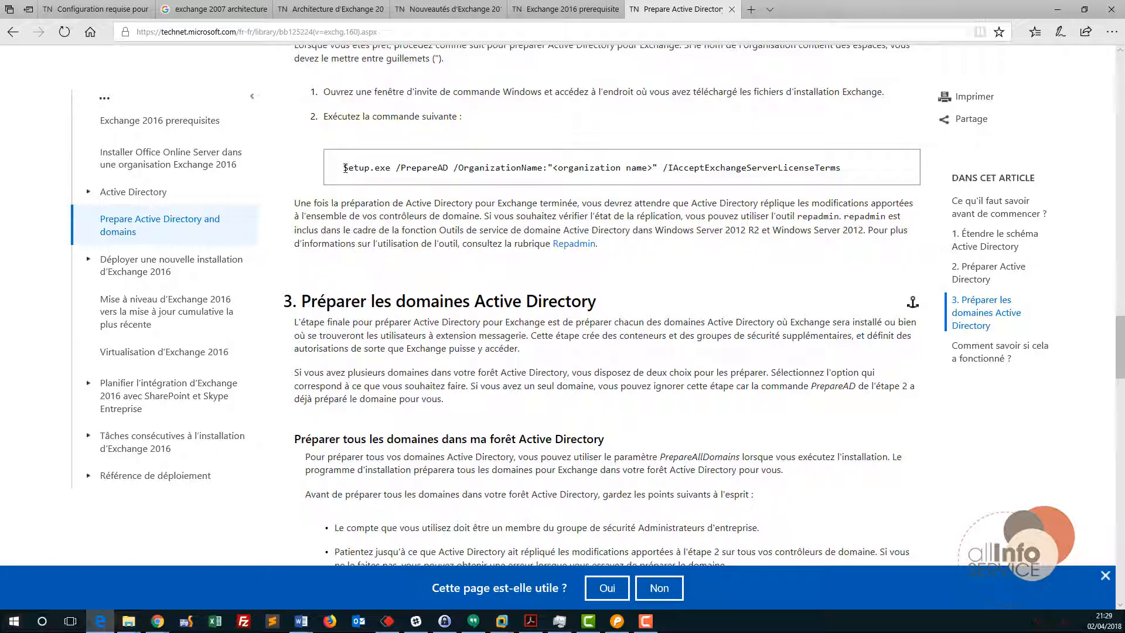
{"action": "left_click_drag", "start_coordinate": [344, 168], "coordinate": [841, 176]}
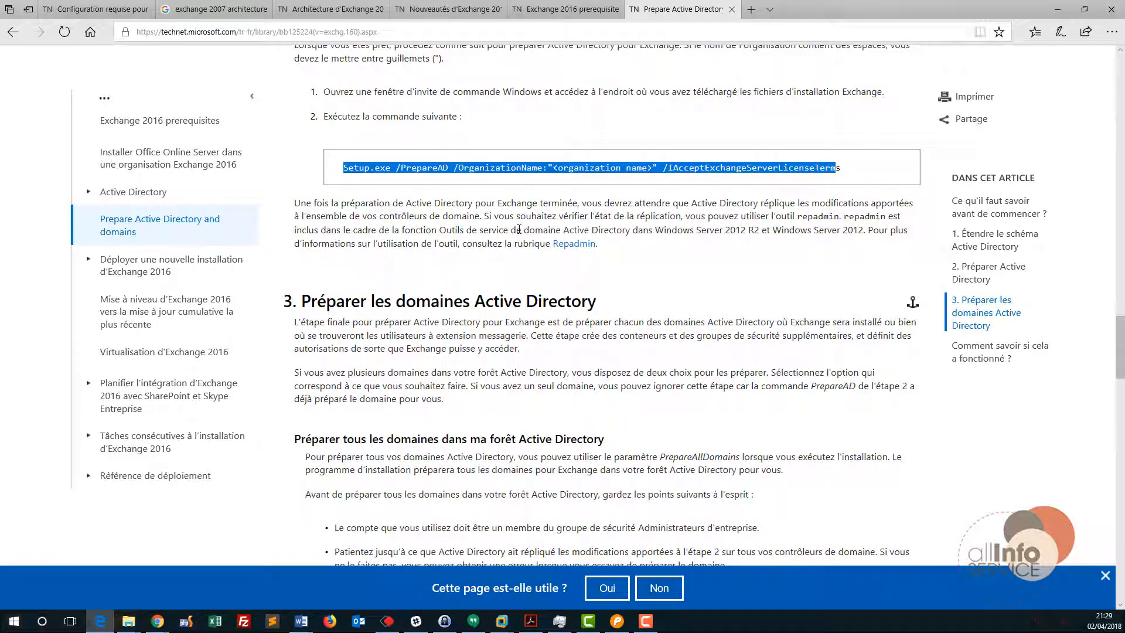
{"action": "scroll", "coordinate": [446, 155], "scroll_direction": "down", "scroll_amount": 3}
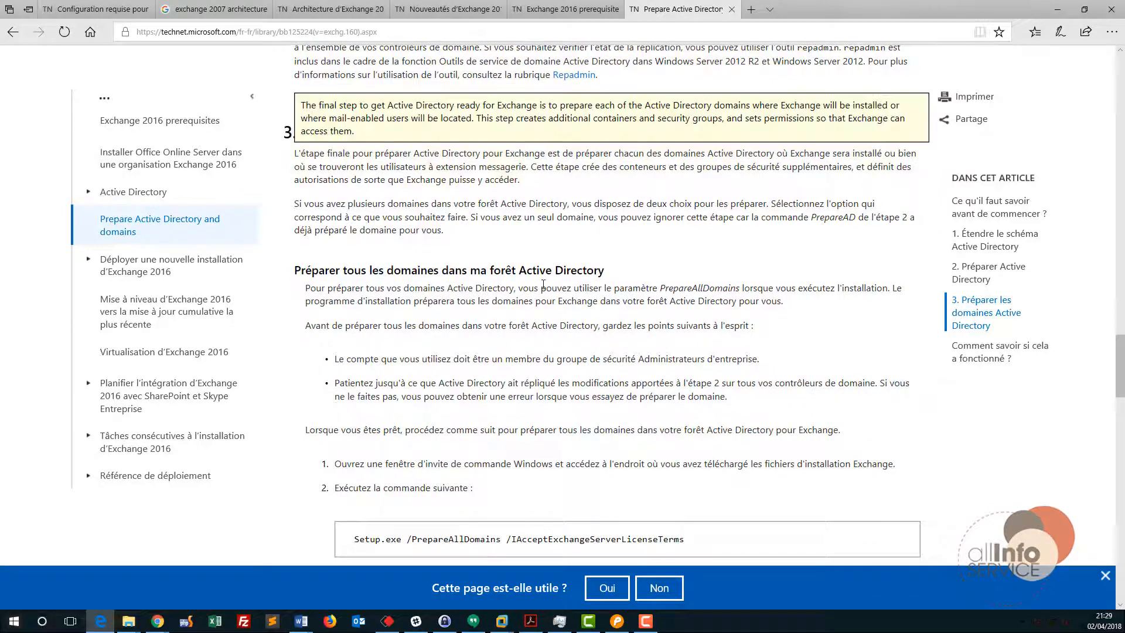
{"action": "scroll", "coordinate": [570, 311], "scroll_direction": "down", "scroll_amount": 2}
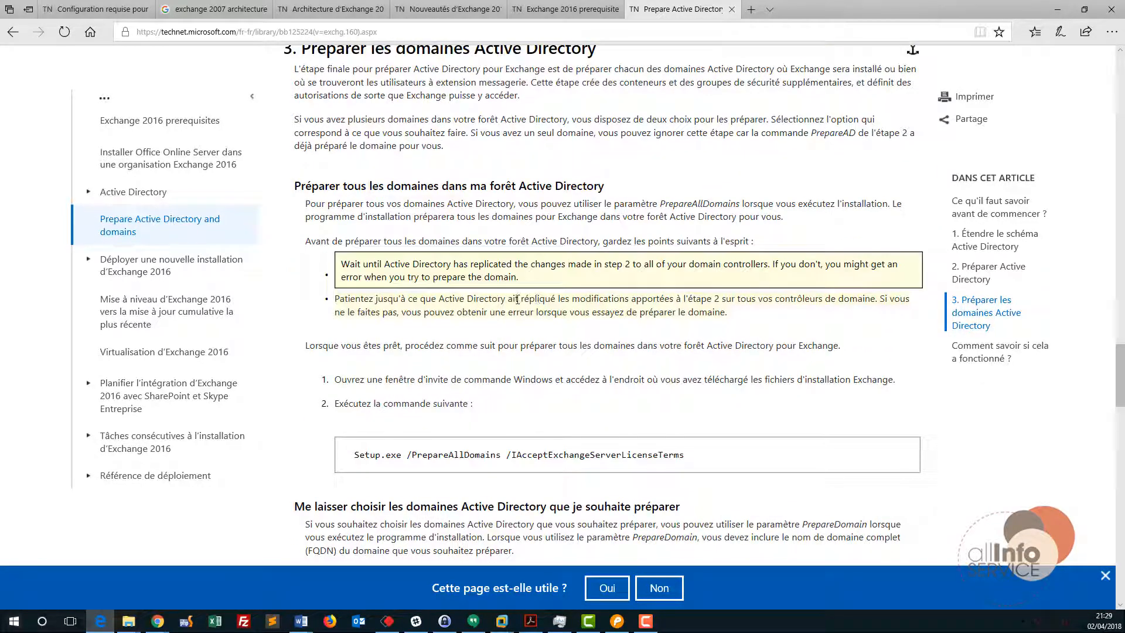
{"action": "scroll", "coordinate": [488, 303], "scroll_direction": "up", "scroll_amount": 10}
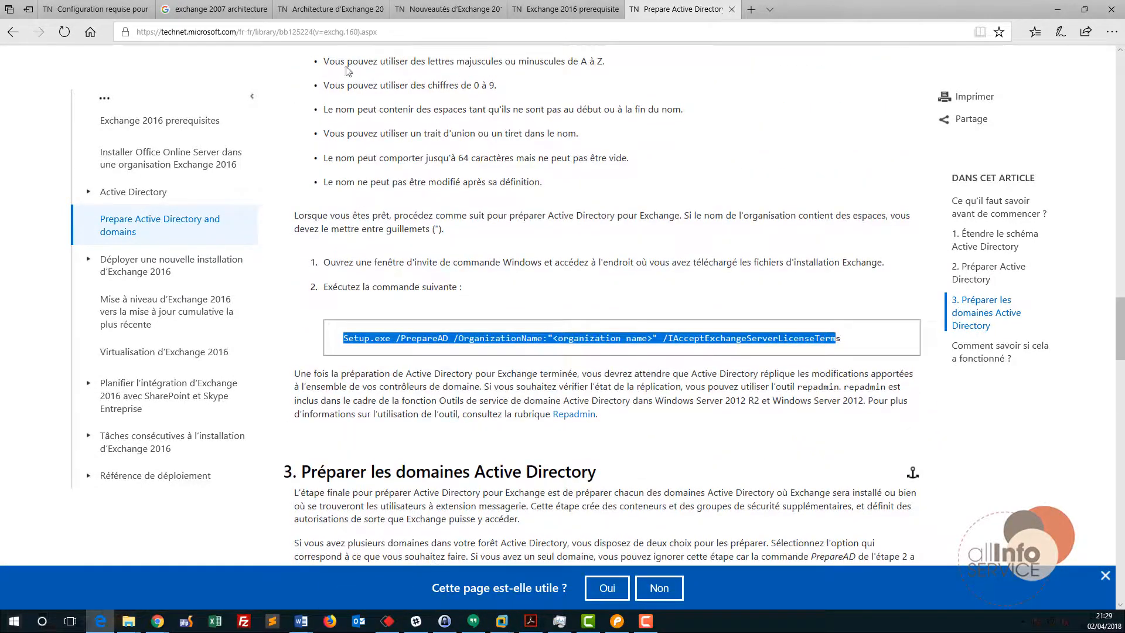
{"action": "scroll", "coordinate": [398, 243], "scroll_direction": "up", "scroll_amount": 8}
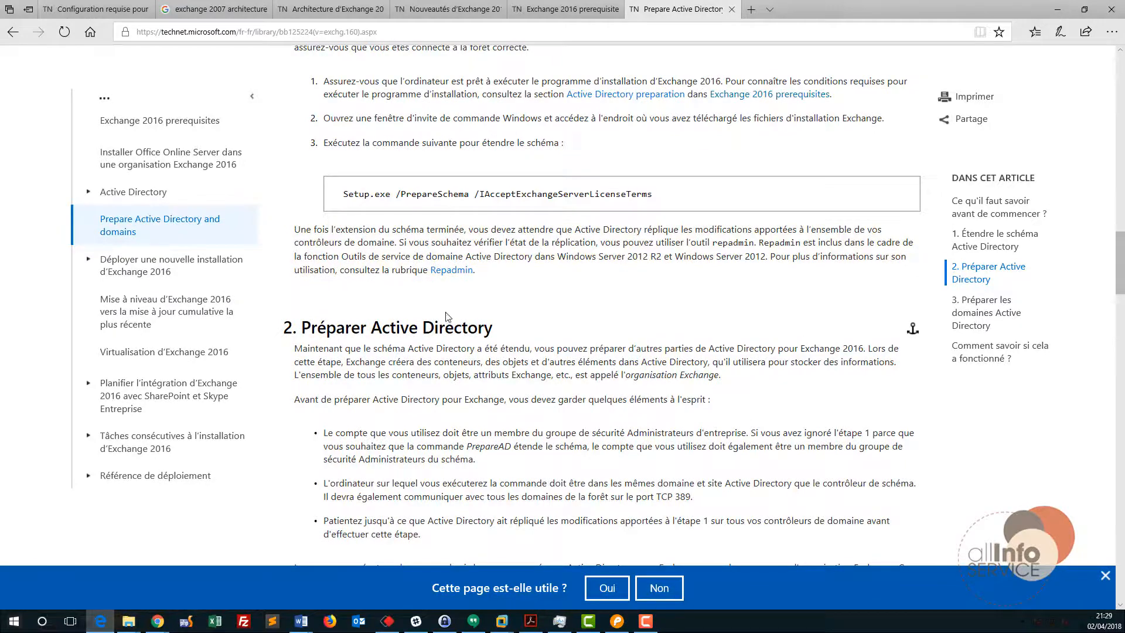
{"action": "scroll", "coordinate": [446, 313], "scroll_direction": "down", "scroll_amount": 7}
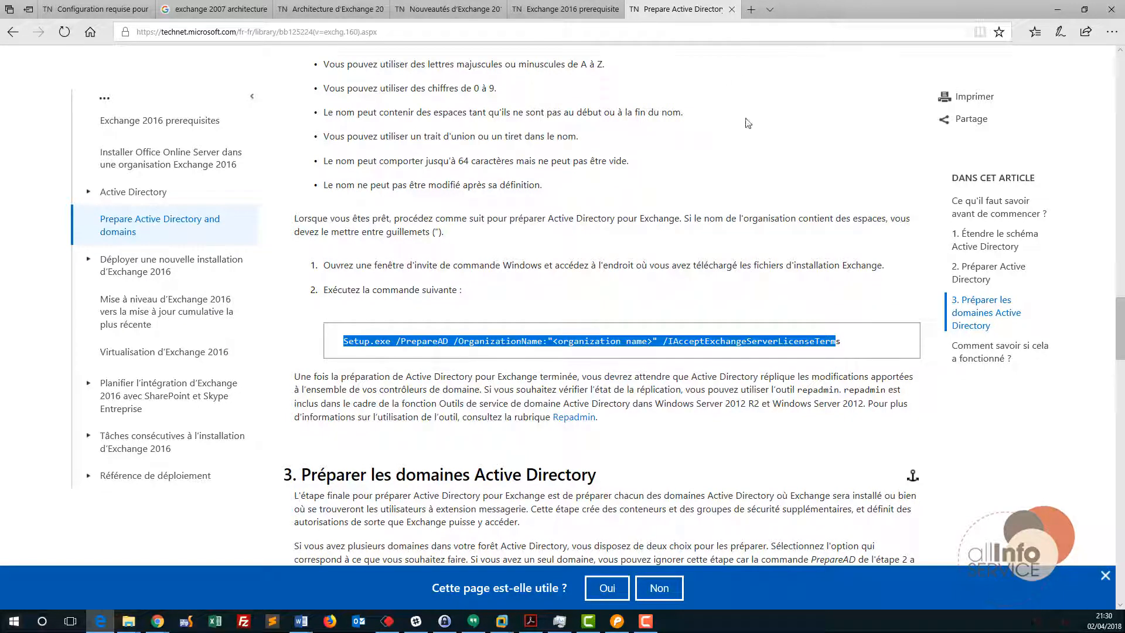
Return to the server desktop and locate the Exchange2016-x64 installer in the Téléchargements folder
{"action": "left_click", "coordinate": [368, 353]}
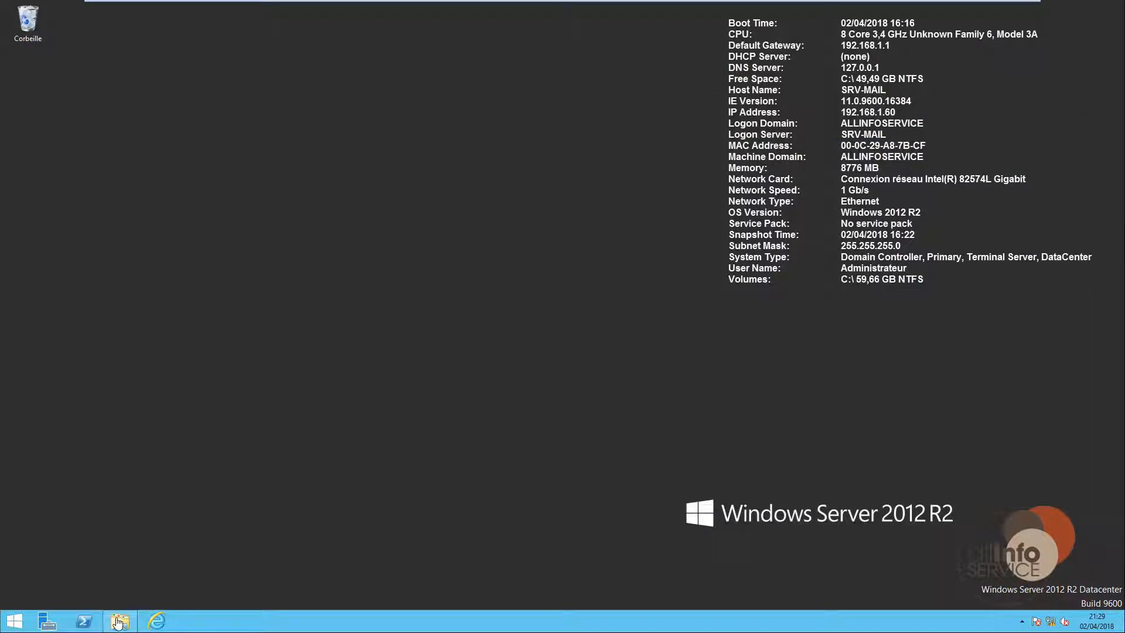
{"action": "left_click", "coordinate": [120, 622]}
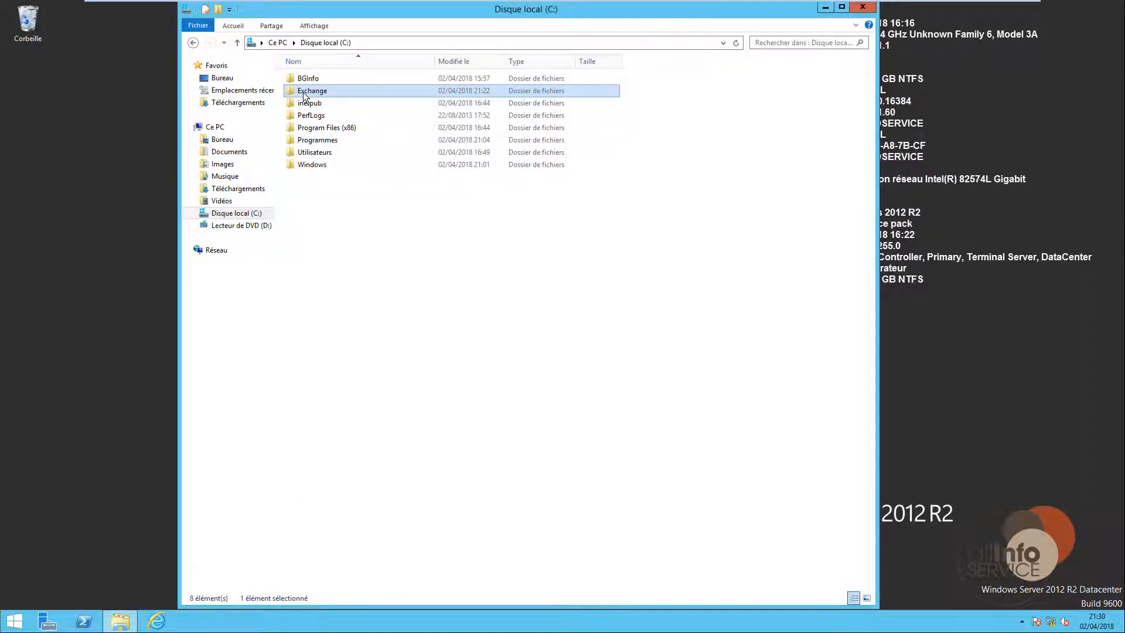
{"action": "left_click", "coordinate": [246, 103]}
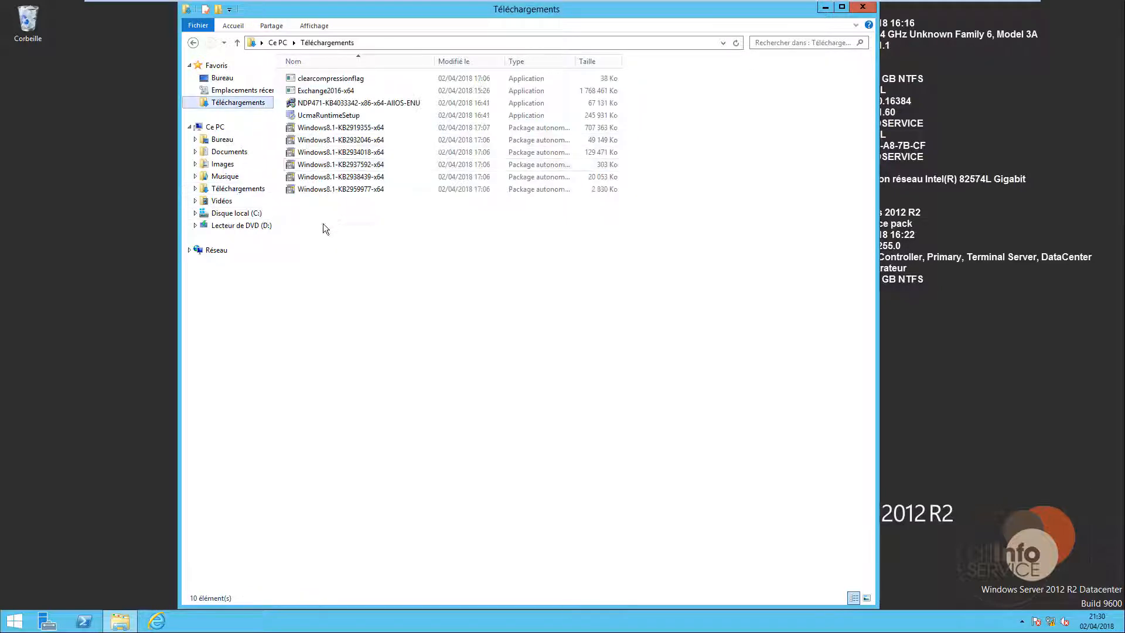
{"action": "left_click", "coordinate": [310, 91]}
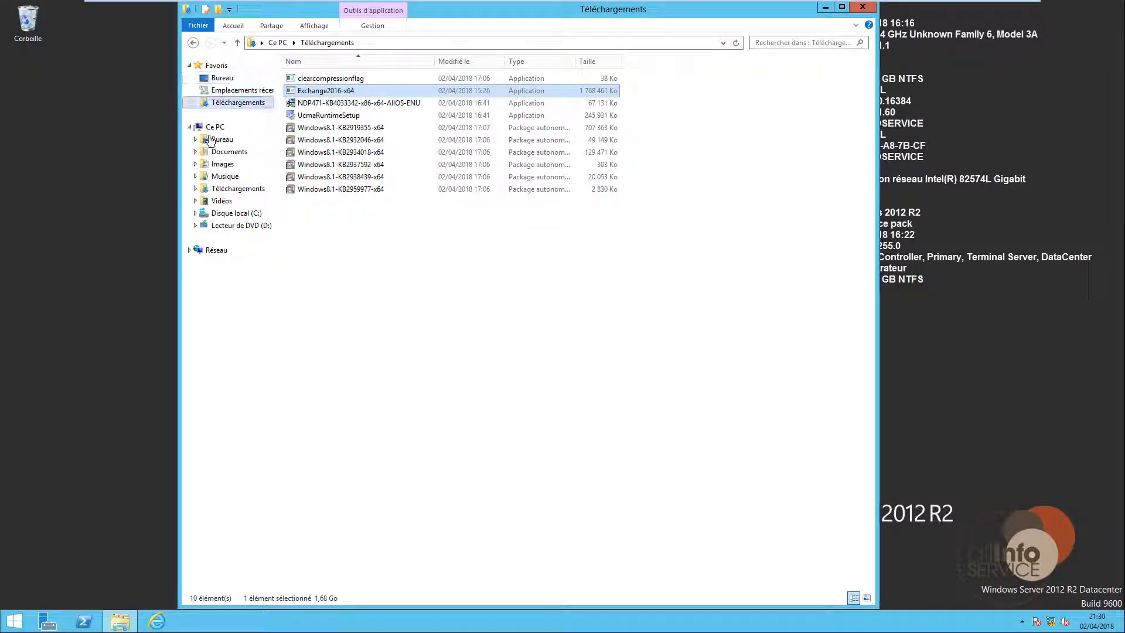
Open the Exchange folder on Disque local (C:) and locate the setup application among the extracted files
{"action": "left_click", "coordinate": [231, 213]}
{"action": "left_click", "coordinate": [314, 93]}
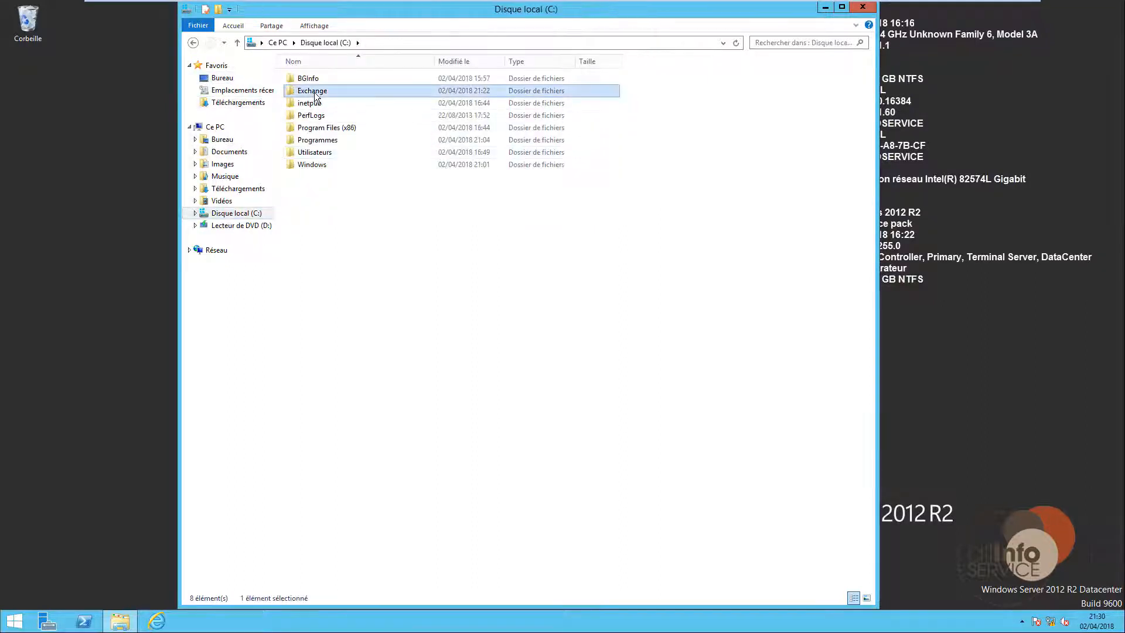
{"action": "double_click", "coordinate": [314, 93]}
{"action": "scroll", "coordinate": [691, 190], "scroll_direction": "down", "scroll_amount": 10}
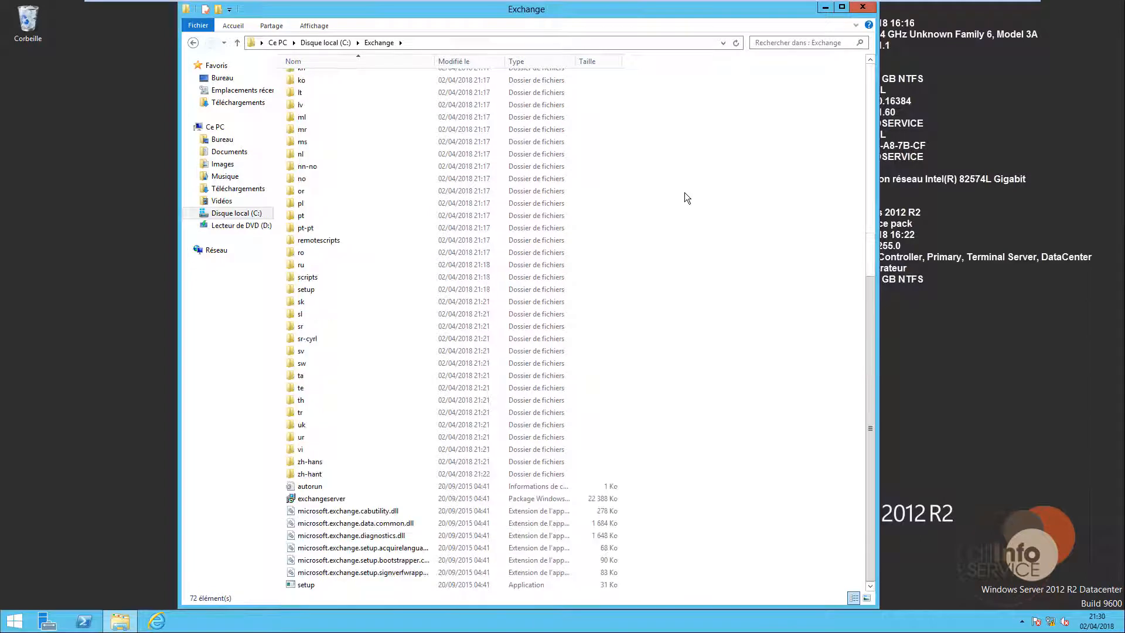
{"action": "left_click", "coordinate": [308, 586]}
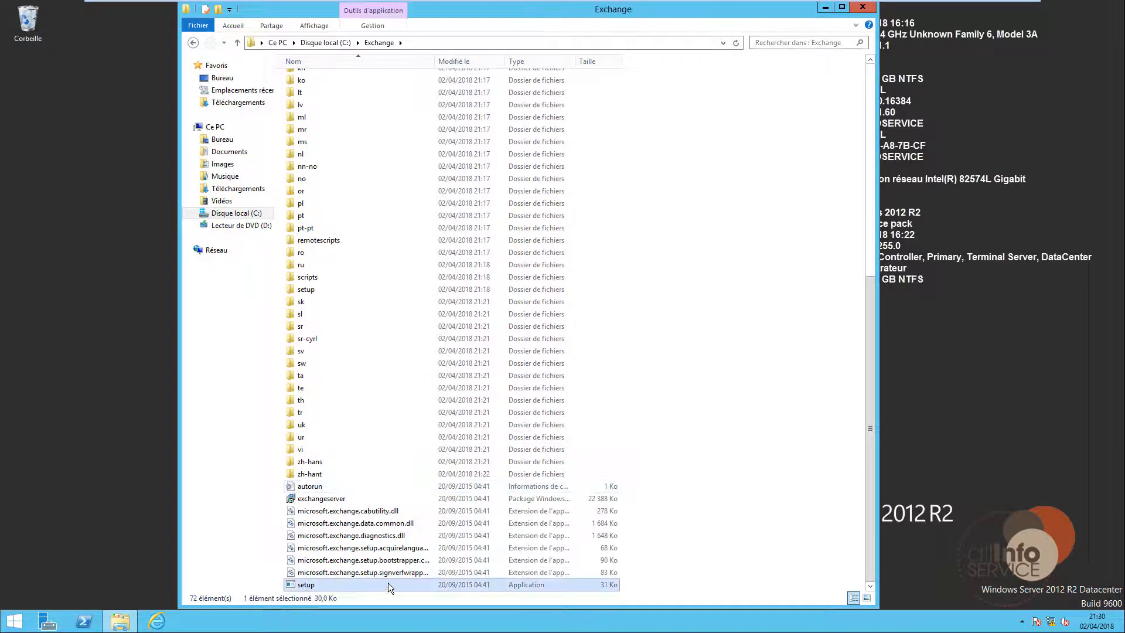
Launch cmd through the Run dialog and move the command prompt window over the Explorer window
{"action": "right_click", "coordinate": [14, 620]}
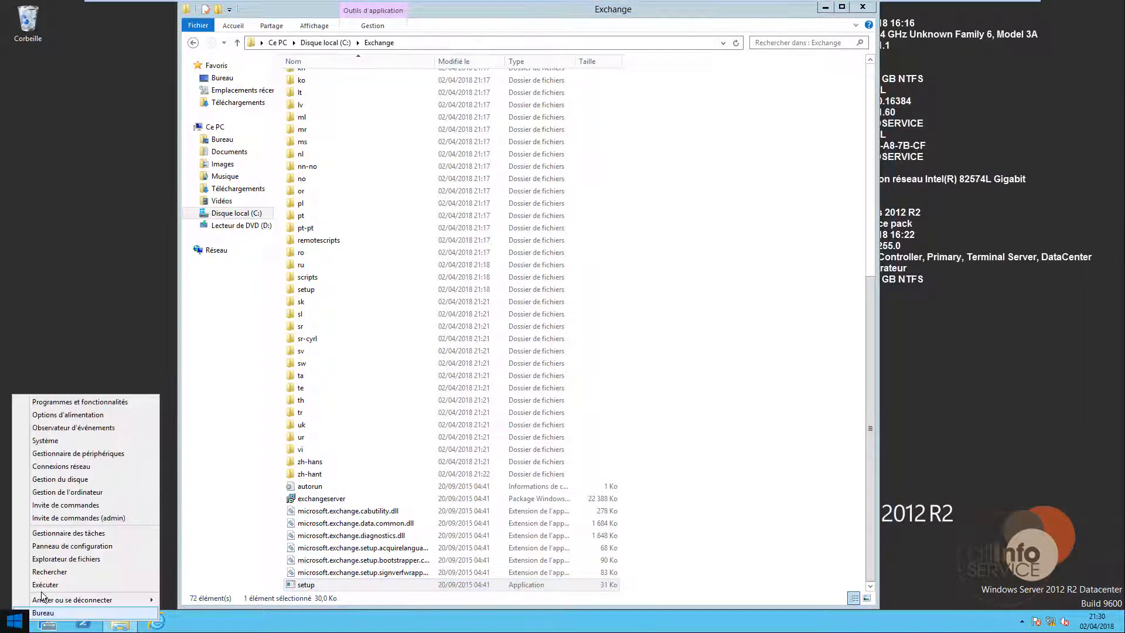
{"action": "left_click", "coordinate": [47, 586]}
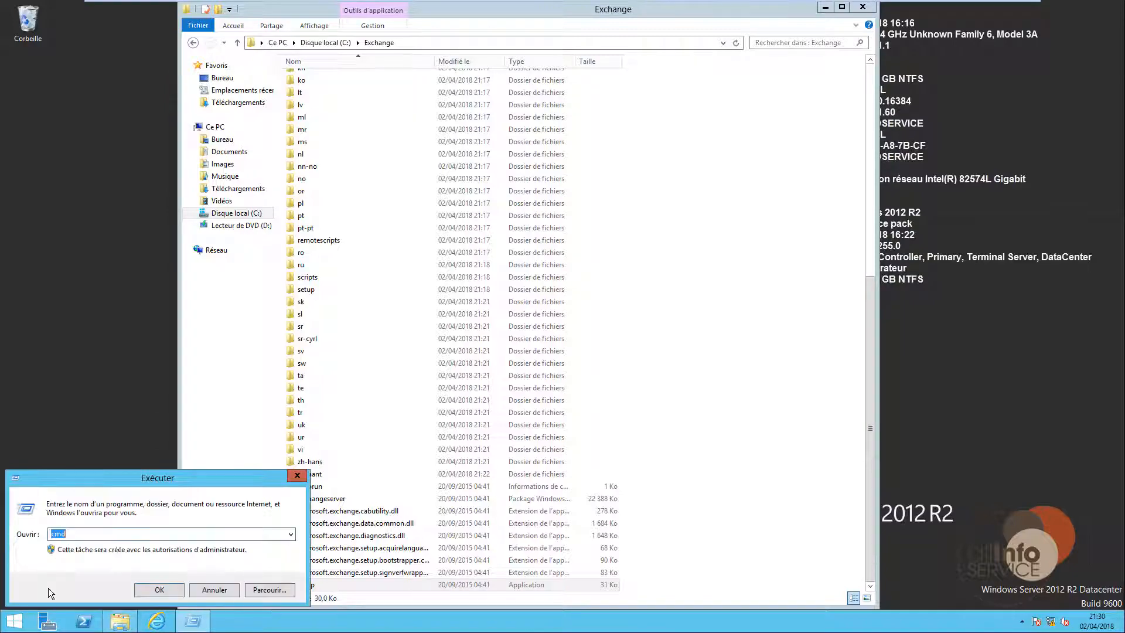
{"action": "key", "text": "Return"}
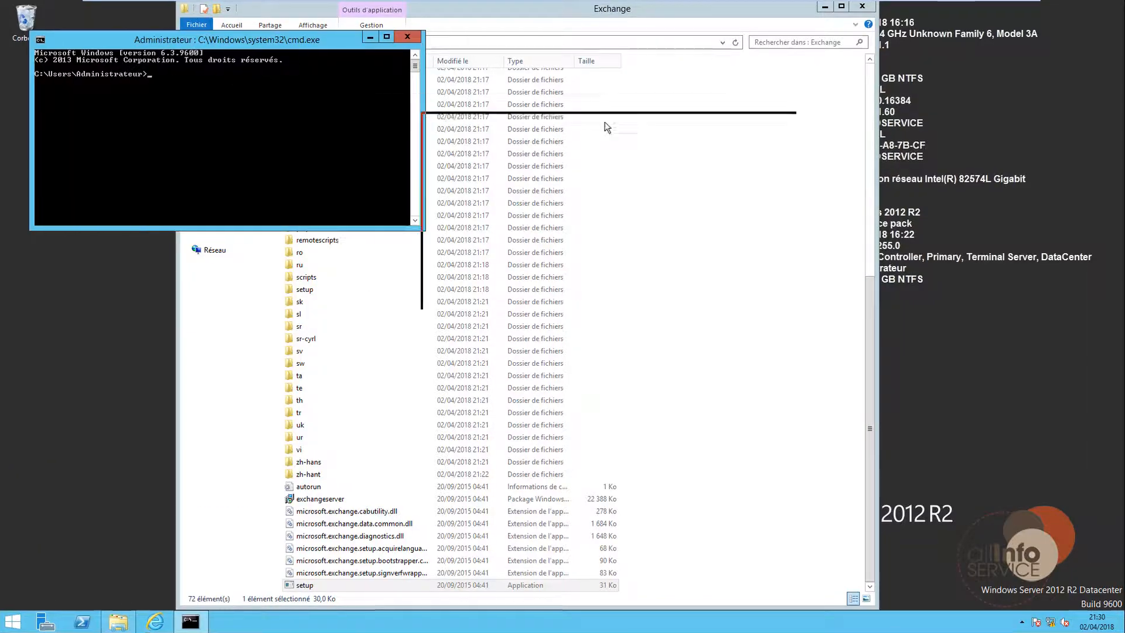
{"action": "left_click_drag", "start_coordinate": [607, 127], "coordinate": [823, 213]}
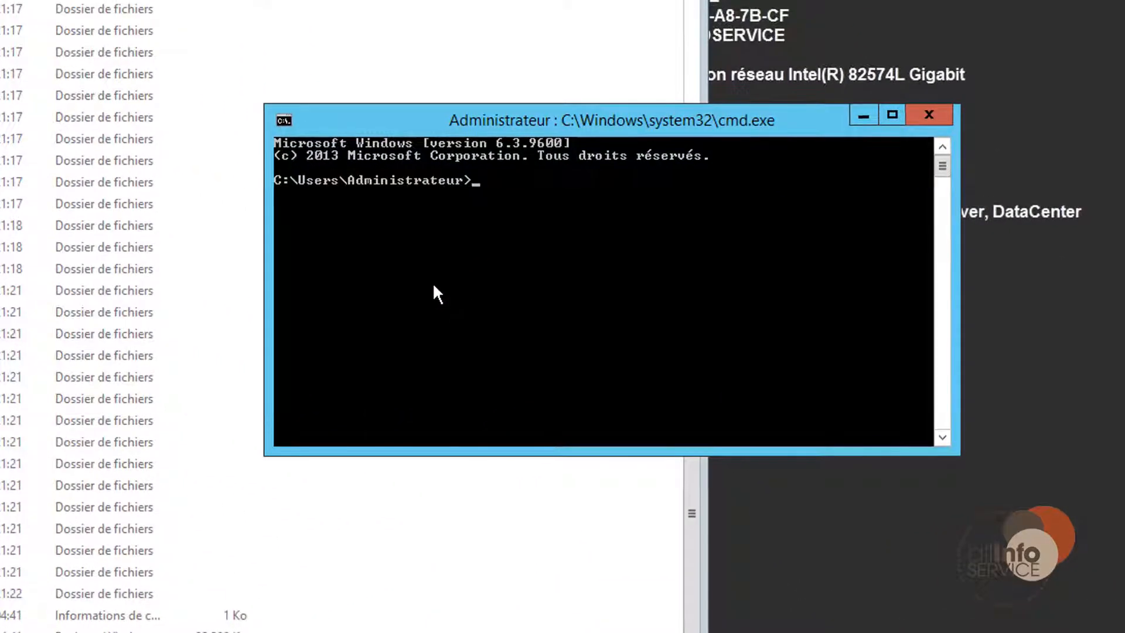
Change the command prompt's working directory to the root of C: and into the Exchange folder
{"action": "type", "text": "cd \\"}
{"action": "key", "text": "Return"}
{"action": "type", "text": "cd ex"}
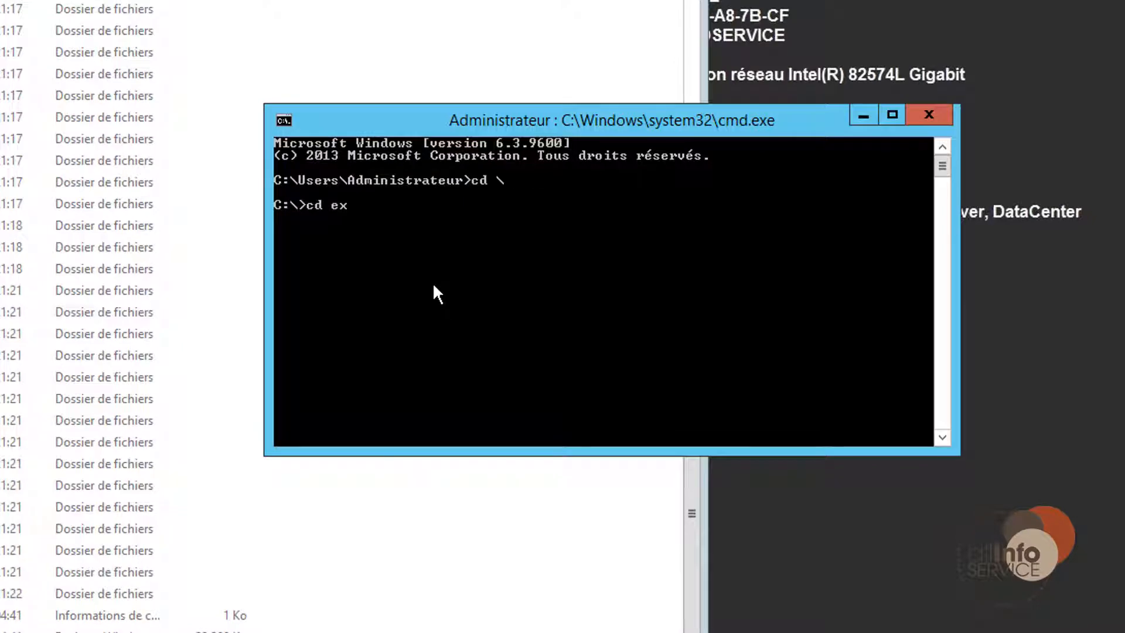
{"action": "type", "text": "chang"}
{"action": "key", "text": "Tab"}
{"action": "key", "text": "Return"}
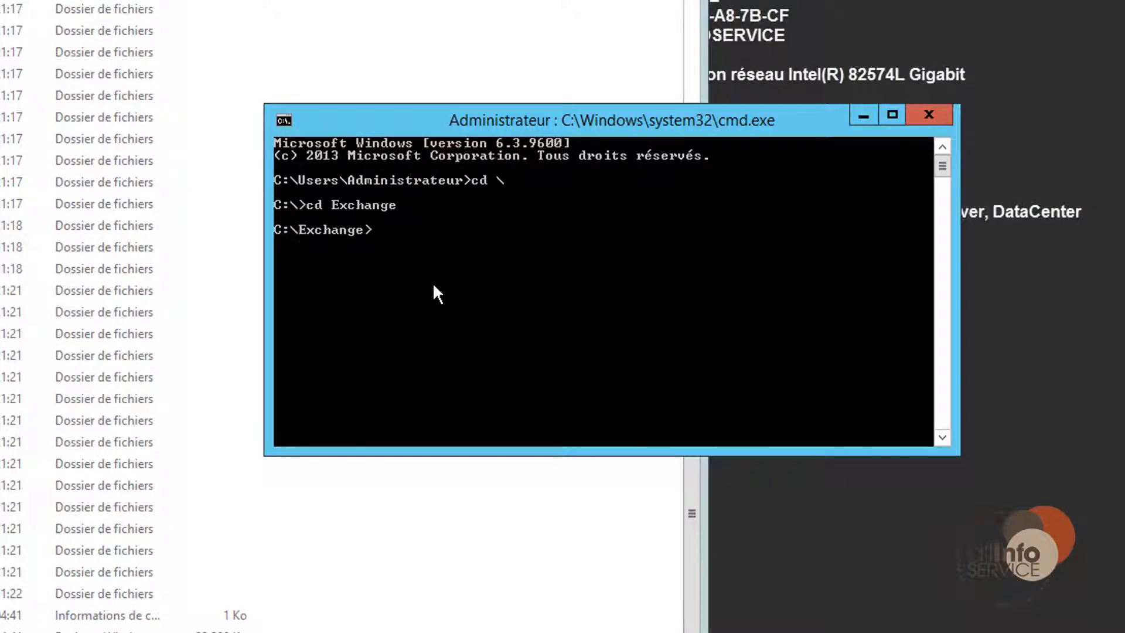
Start the Active Directory preparation command with setup.exe /PrepareAD, without running it
{"action": "type", "text": "setup"}
{"action": "key", "text": "BackSpace"}
{"action": "type", "text": "up"}
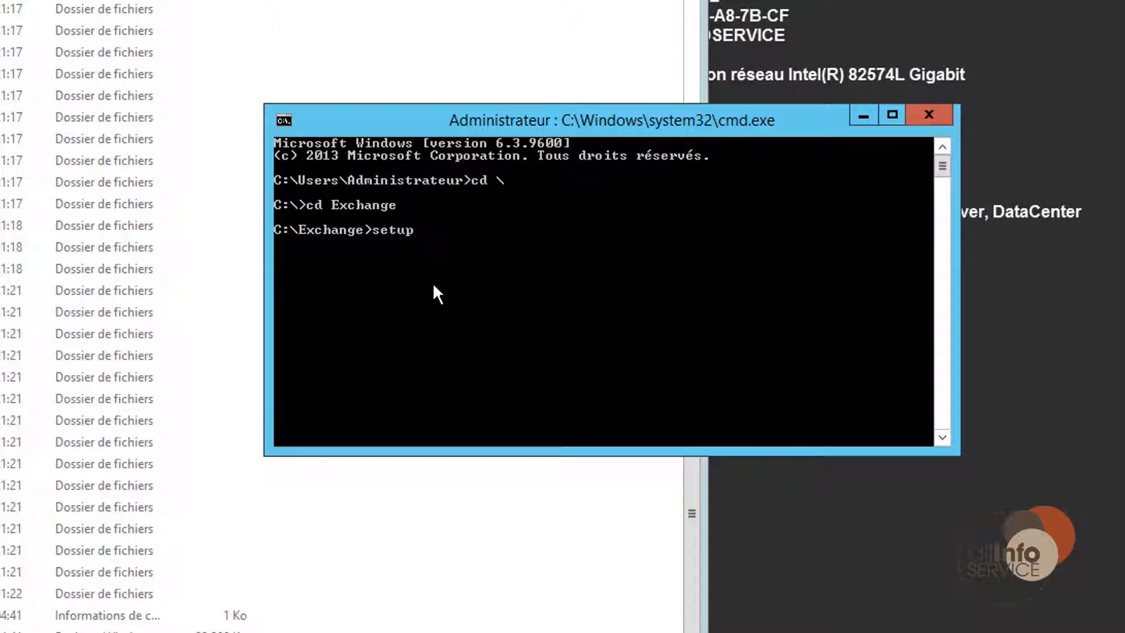
{"action": "type", "text": ".exe /Prepared"}
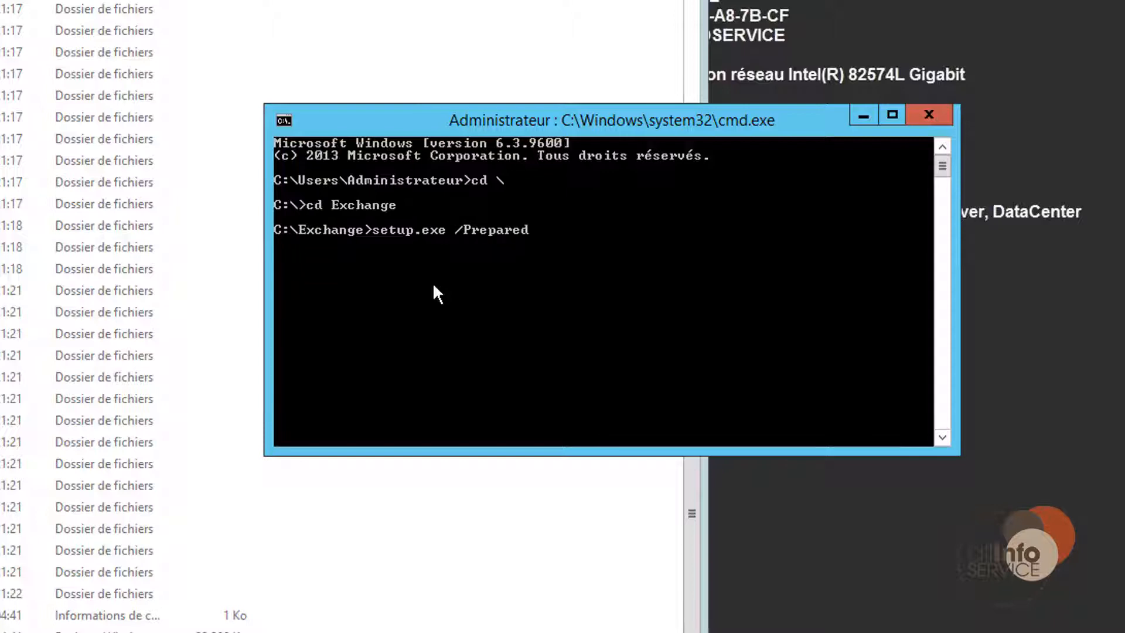
{"action": "key", "text": "BackSpace"}
{"action": "type", "text": "AD"}
Extend the setup command with the parameter /OrganizationName:"AllInfoService"
{"action": "type", "text": " /Organ"}
{"action": "type", "text": "isa"}
{"action": "key", "text": "BackSpace"}
{"action": "key", "text": "BackSpace"}
{"action": "type", "text": "za"}
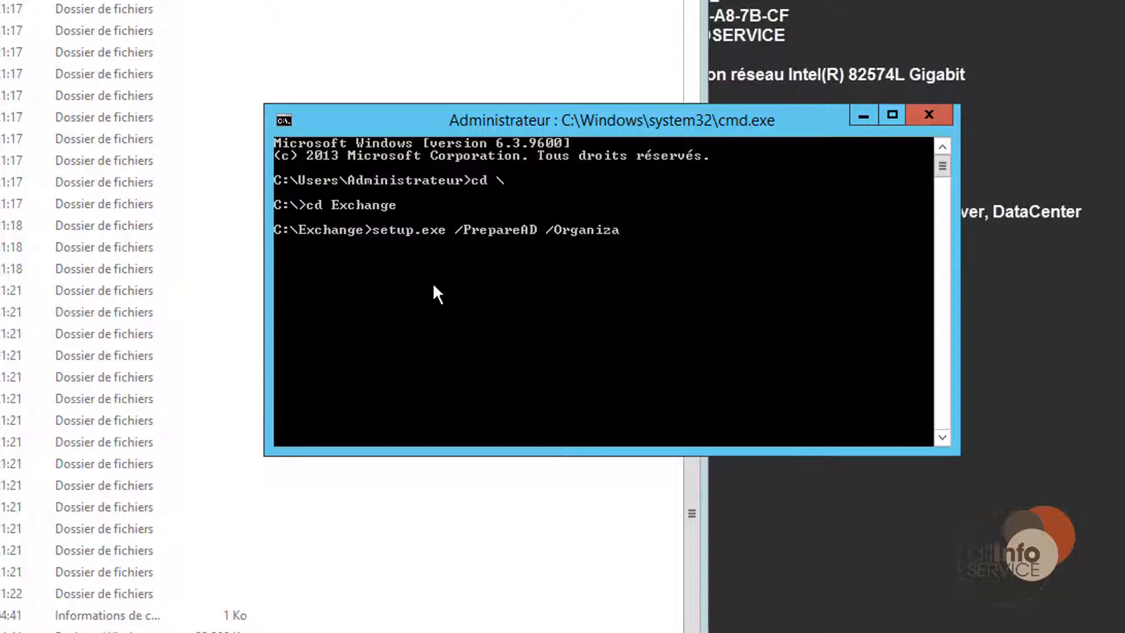
{"action": "type", "text": "tionName:\"AllInfo"}
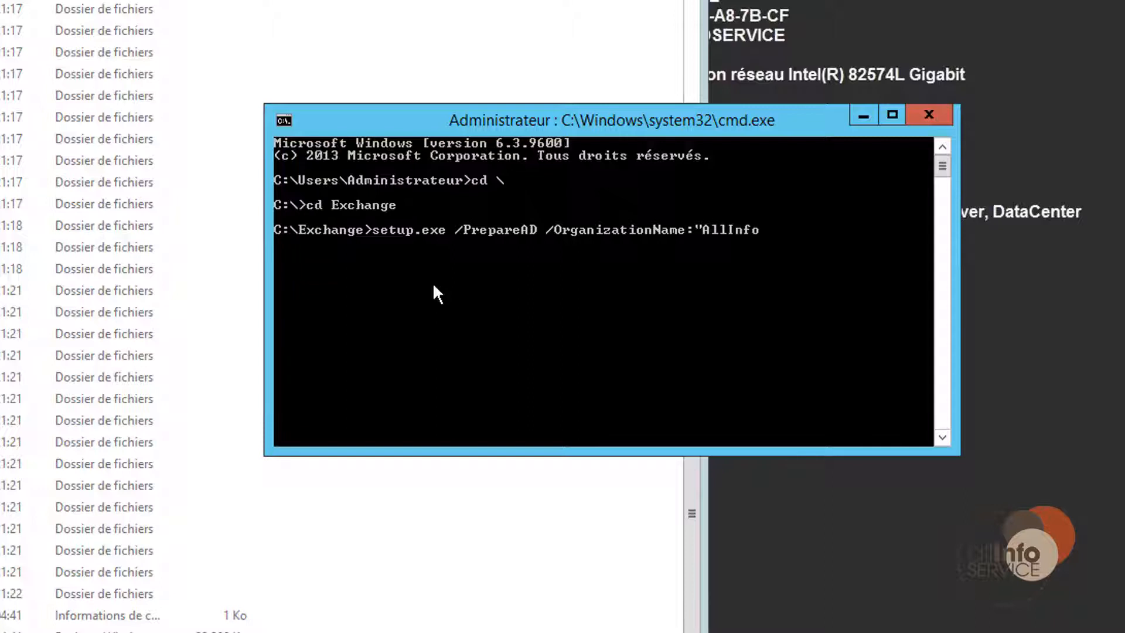
{"action": "type", "text": "Service\""}
Append the parameter /IAcceptExchangeServerLicencesTerms to the setup command, run it, and reposition the command prompt window
{"action": "type", "text": "/IA"}
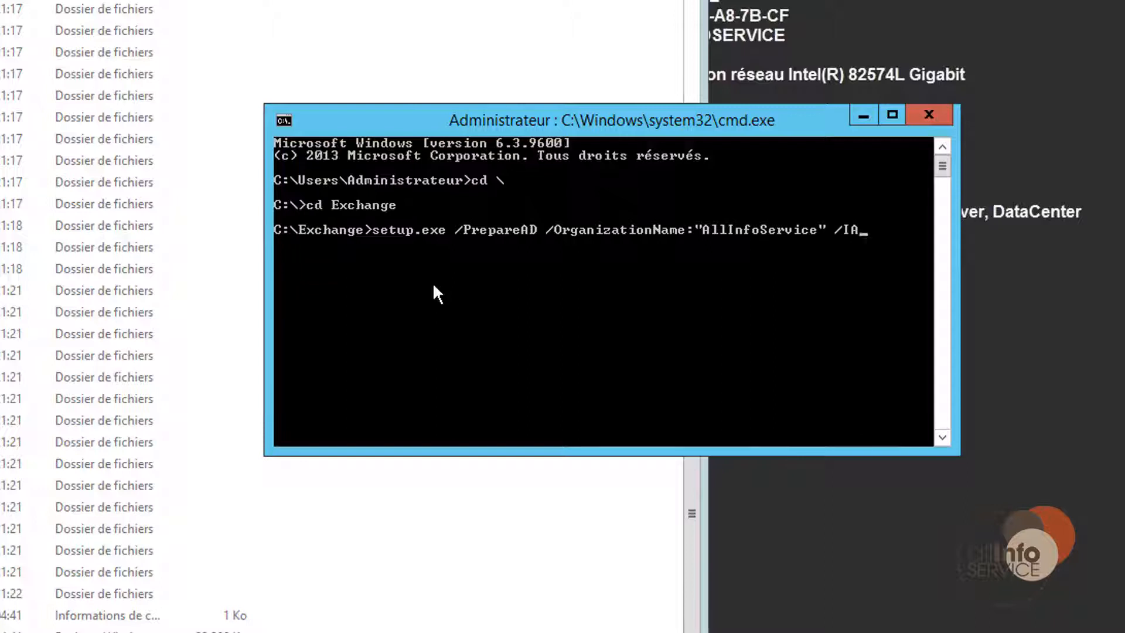
{"action": "type", "text": "ccept"}
{"action": "type", "text": "Exchang"}
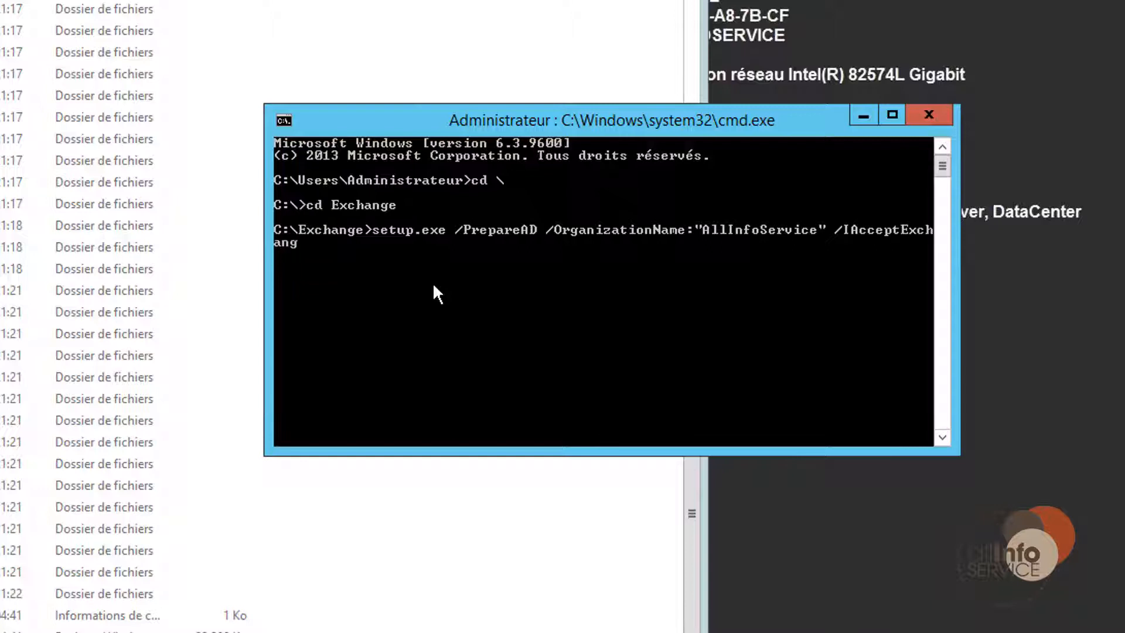
{"action": "type", "text": "eServerLicences"}
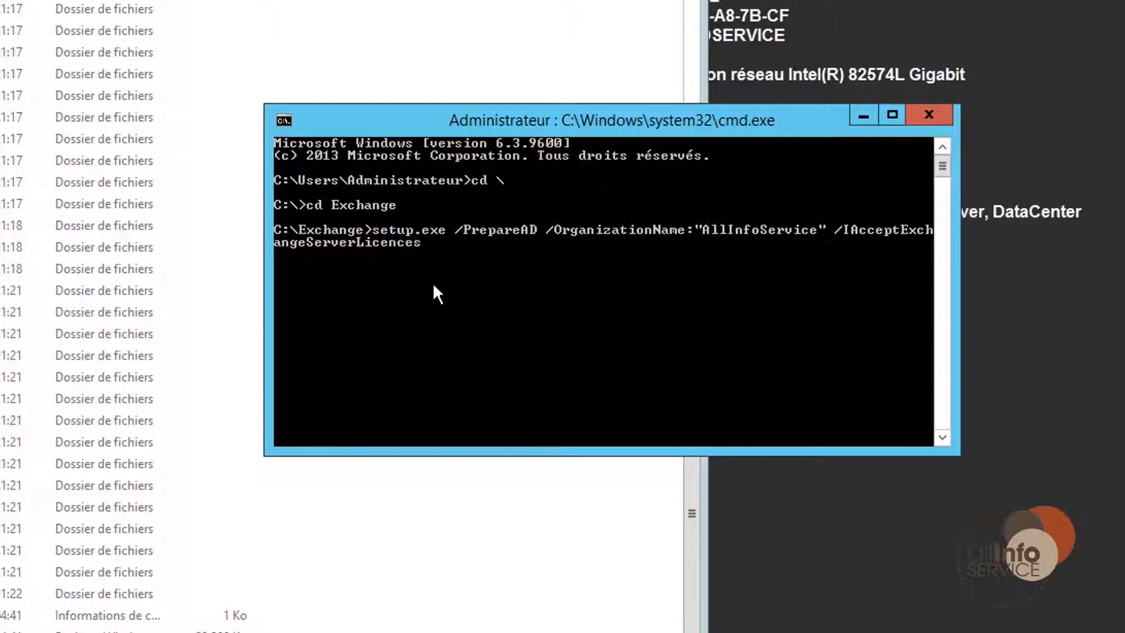
{"action": "type", "text": "Terms"}
{"action": "key", "text": "Return"}
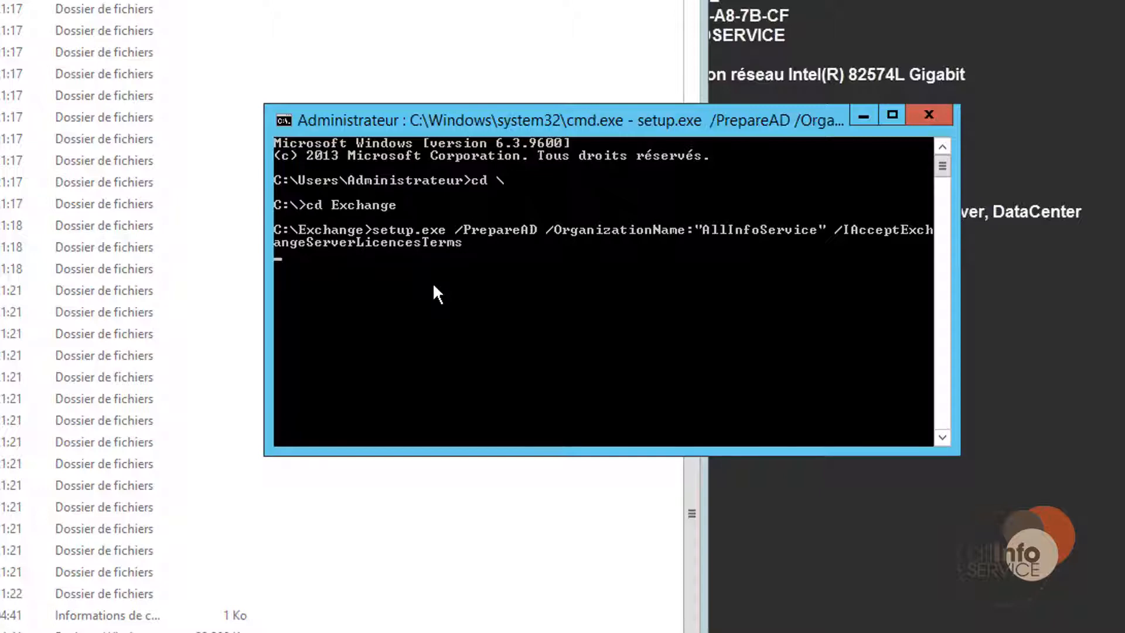
{"action": "left_click_drag", "start_coordinate": [565, 117], "coordinate": [10, 36]}
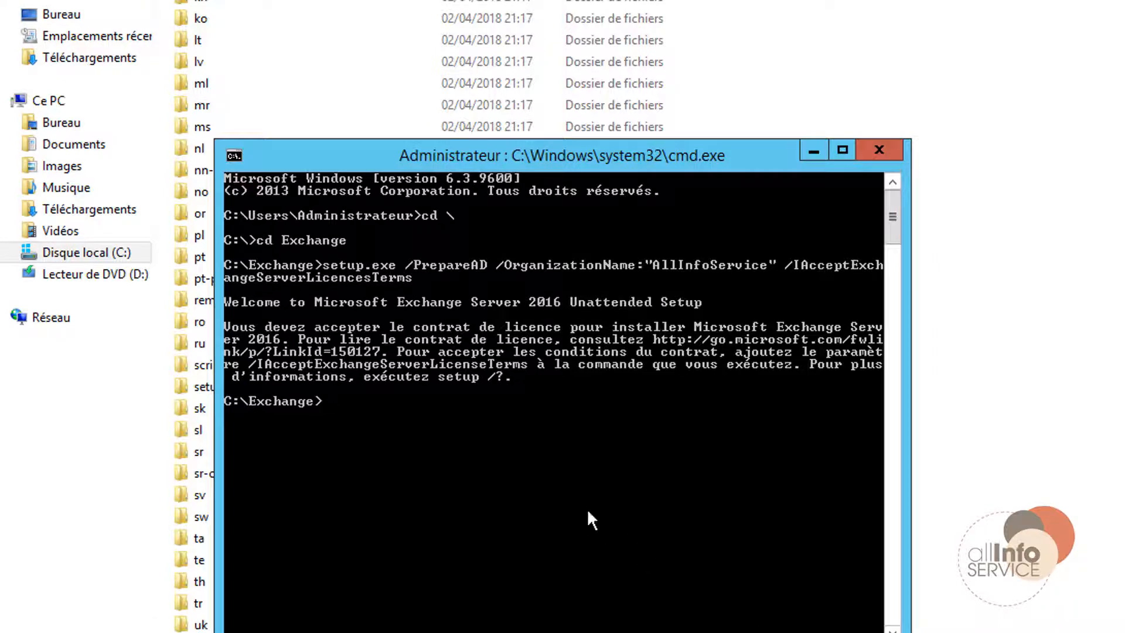
Recall the setup command, correct its licence parameter to /IAcceptExchangeServerLicenseTerms, and run it again
{"action": "key", "text": "Up"}
{"action": "key", "text": "Left"}
{"action": "key", "text": "Left"}
{"action": "key", "text": "Left"}
{"action": "key", "text": "Left"}
{"action": "key", "text": "Left"}
{"action": "key", "text": "Left"}
{"action": "key", "text": "Left"}
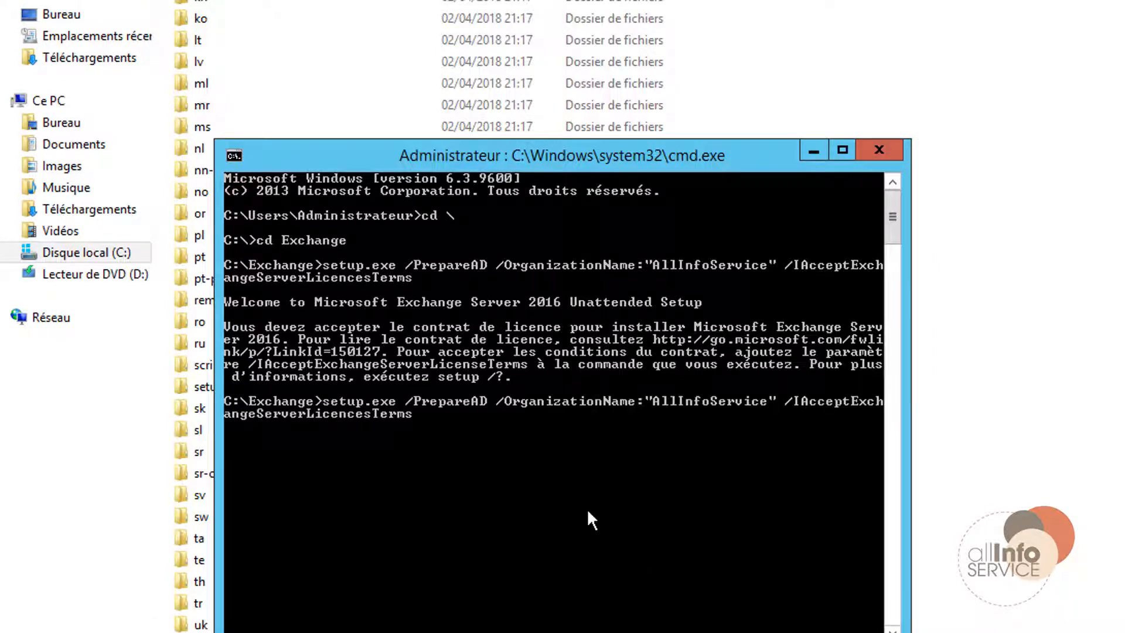
{"action": "key", "text": "BackSpace"}
{"action": "key", "text": "Delete"}
{"action": "key", "text": "Right"}
{"action": "type", "text": "e"}
{"action": "key", "text": "Return"}
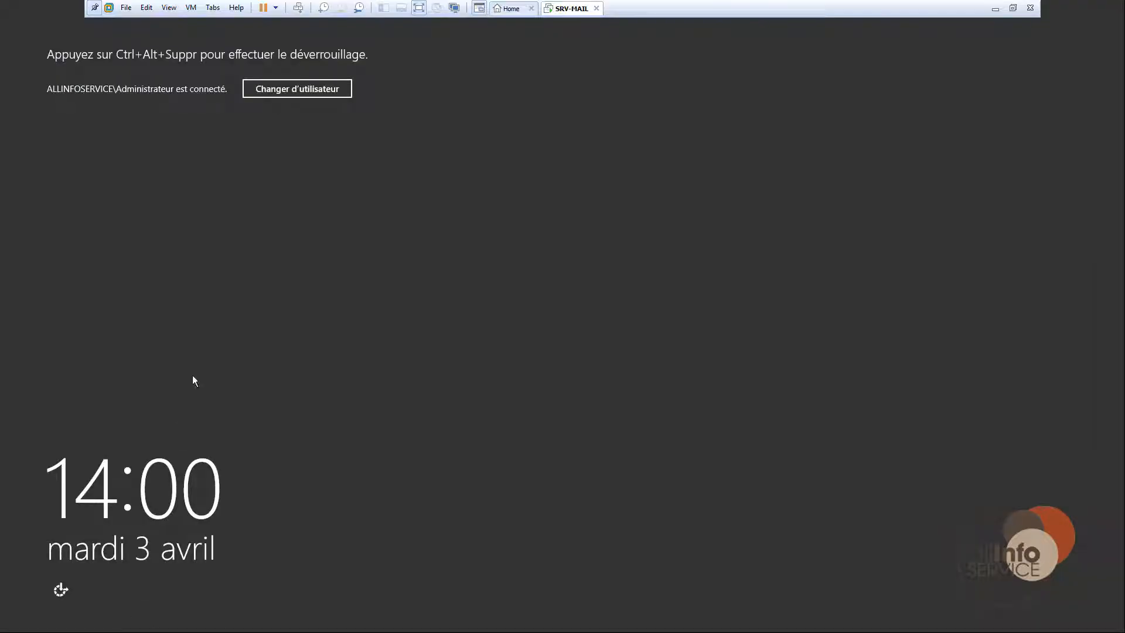
Unlock the SRV-MAIL virtual machine by entering the administrator account's password
{"action": "left_click", "coordinate": [191, 7]}
{"action": "left_click", "coordinate": [195, 66]}
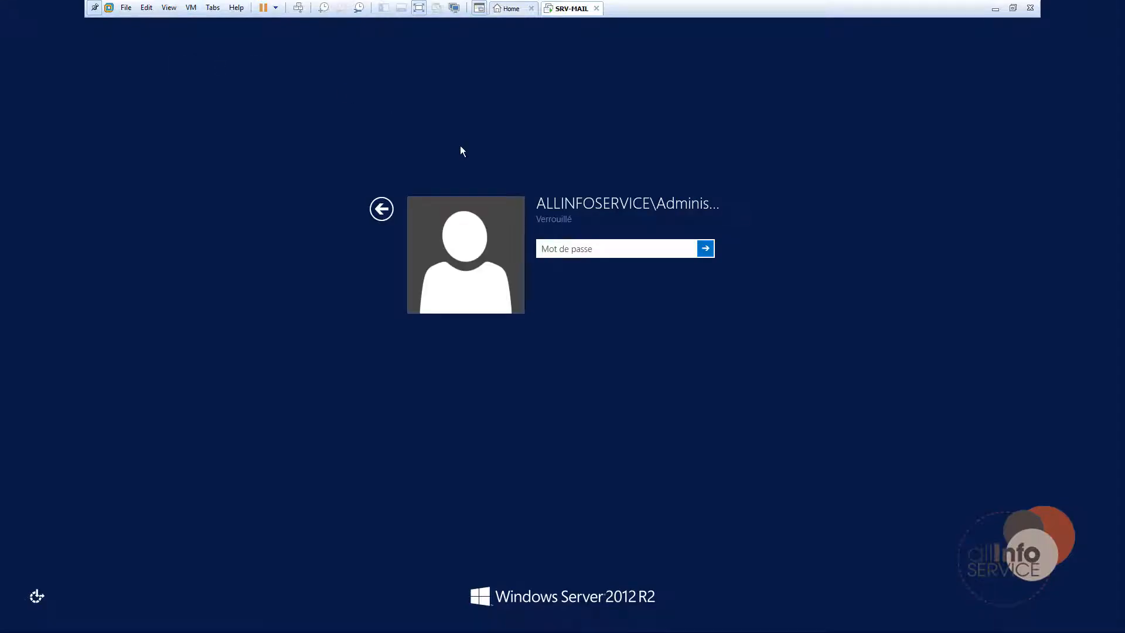
{"action": "type", "text": "•••••••••••"}
{"action": "key", "text": "Return"}
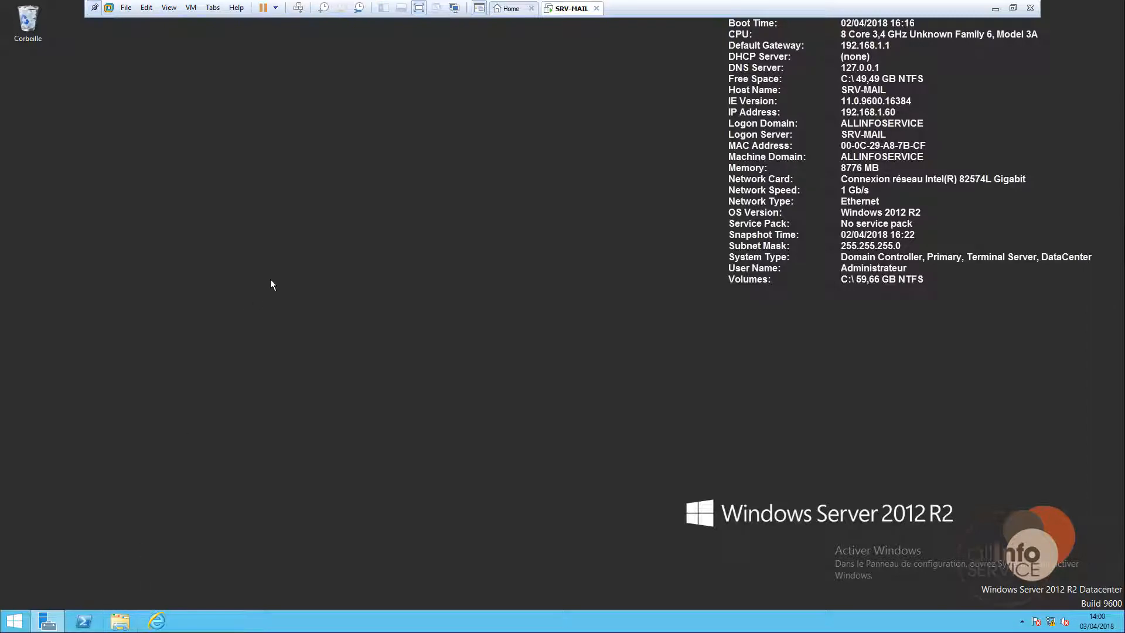
Browse to the Exchange folder on the C: drive in File Explorer and launch the setup application
{"action": "key", "text": "super+e"}
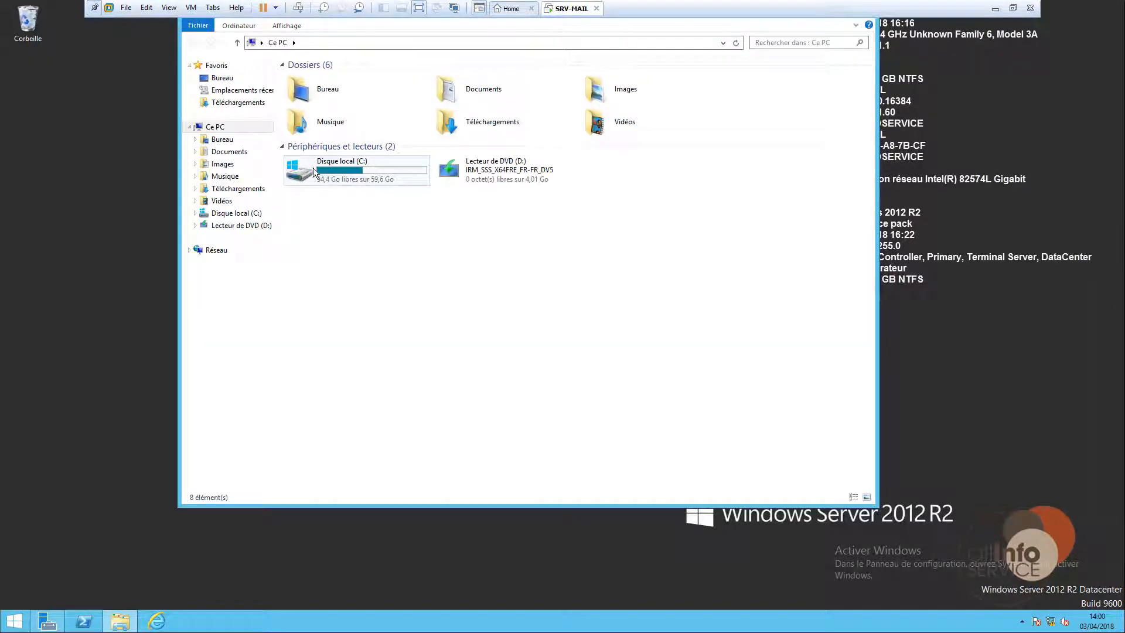
{"action": "left_click", "coordinate": [249, 103]}
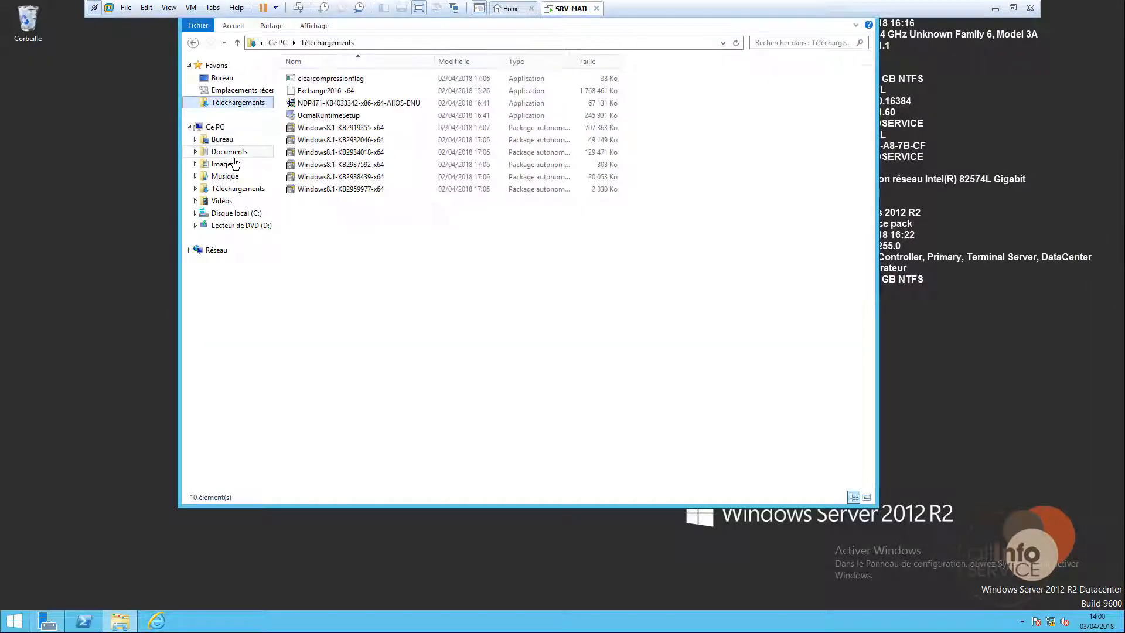
{"action": "left_click", "coordinate": [226, 214]}
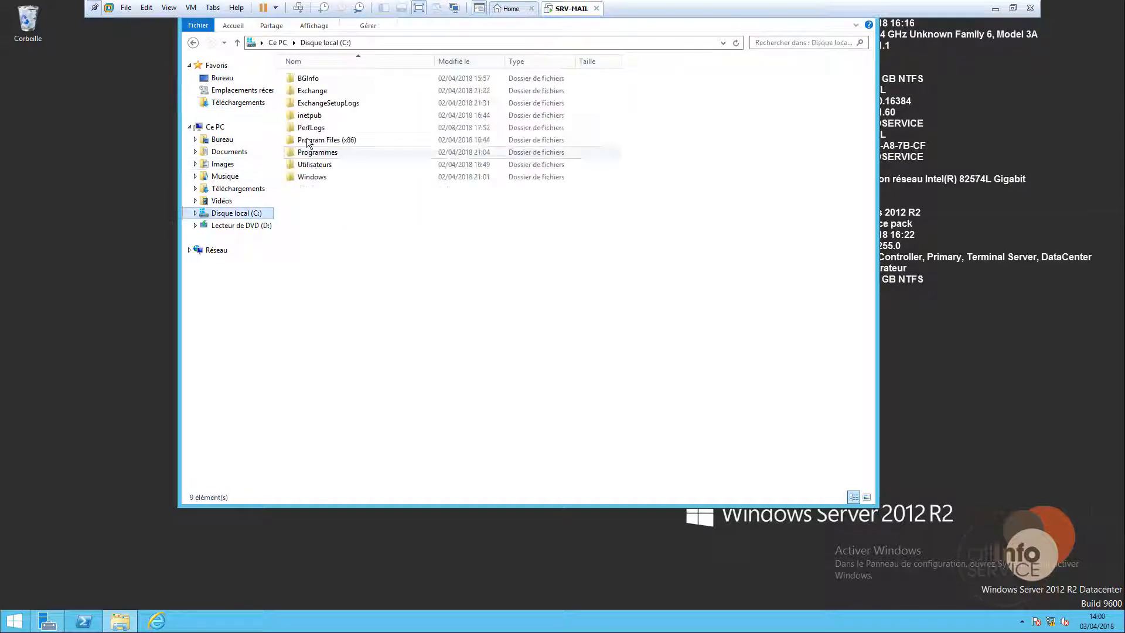
{"action": "double_click", "coordinate": [312, 93]}
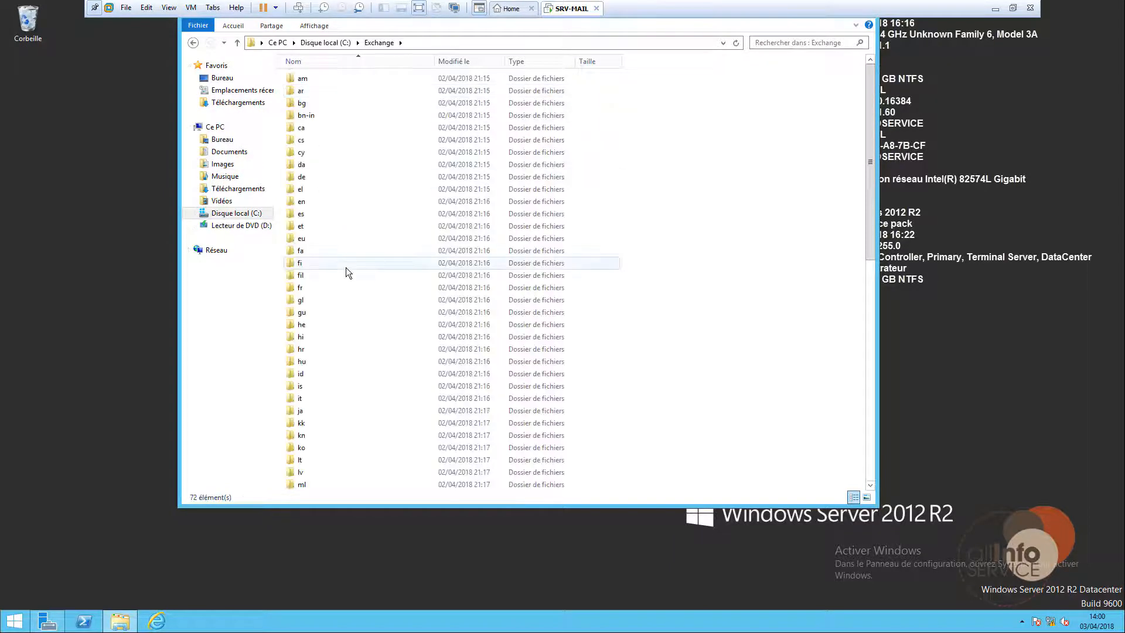
{"action": "scroll", "coordinate": [346, 267], "scroll_direction": "down", "scroll_amount": 12}
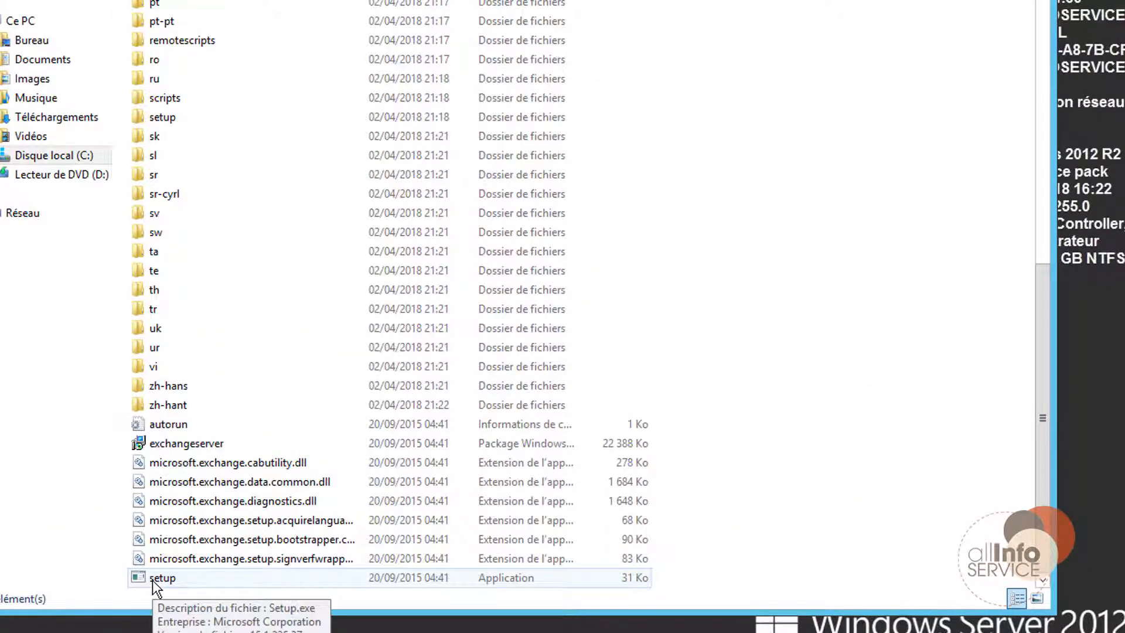
{"action": "double_click", "coordinate": [152, 581]}
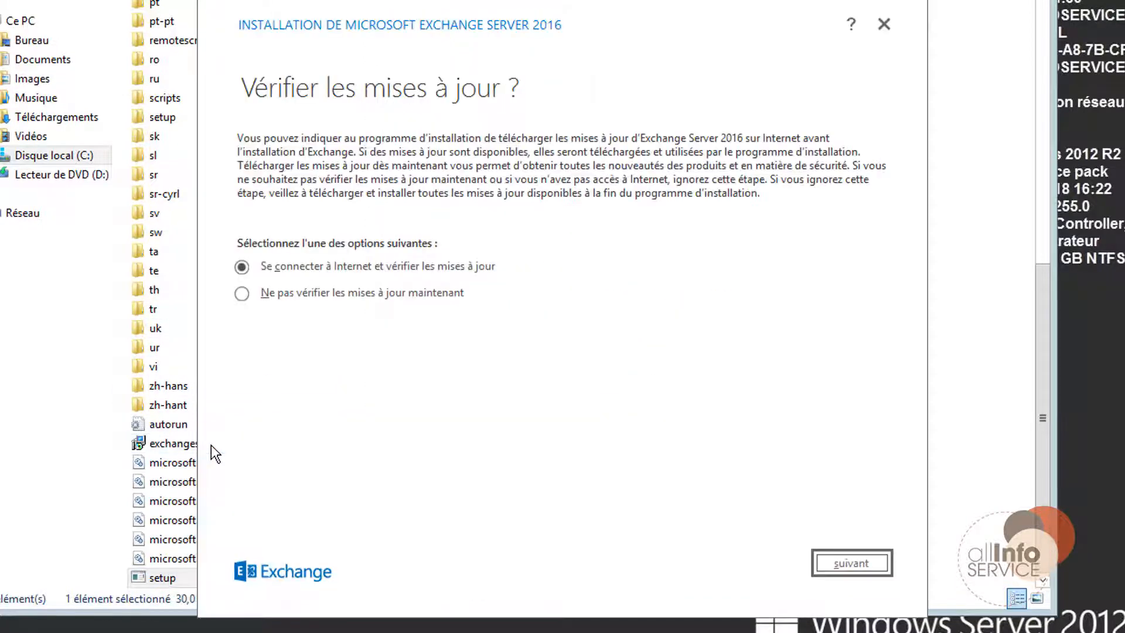
Choose not to check for updates now and continue past the installer's introduction
{"action": "left_click", "coordinate": [311, 294]}
{"action": "left_click", "coordinate": [853, 568]}
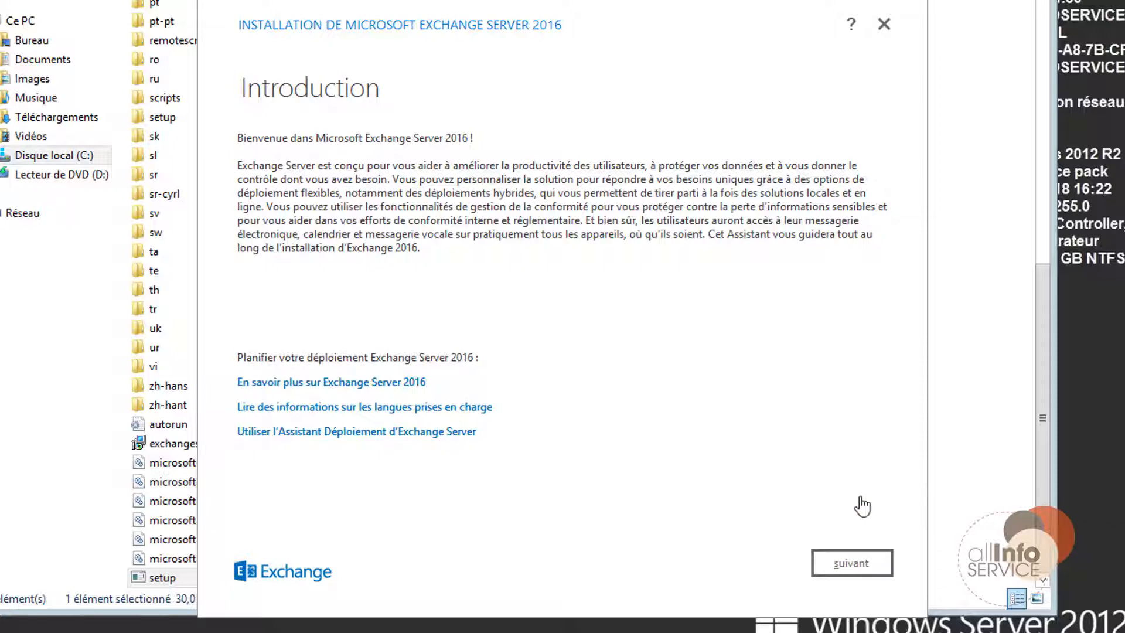
{"action": "left_click", "coordinate": [843, 556]}
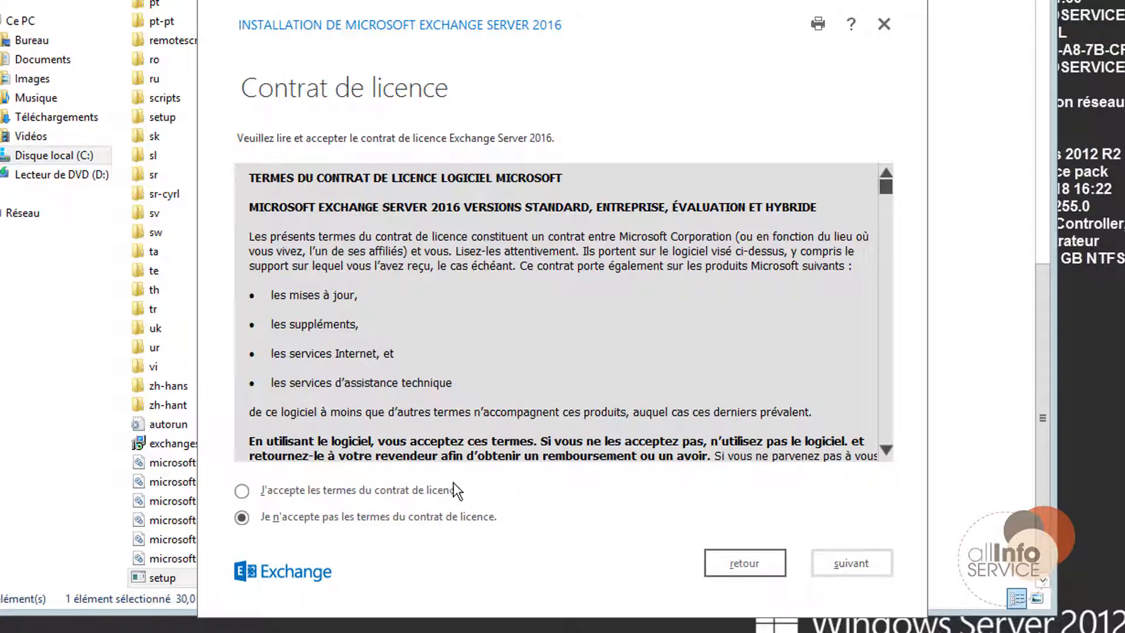
Accept the Exchange Server 2016 licence agreement and continue with the recommended settings
{"action": "left_click", "coordinate": [302, 489]}
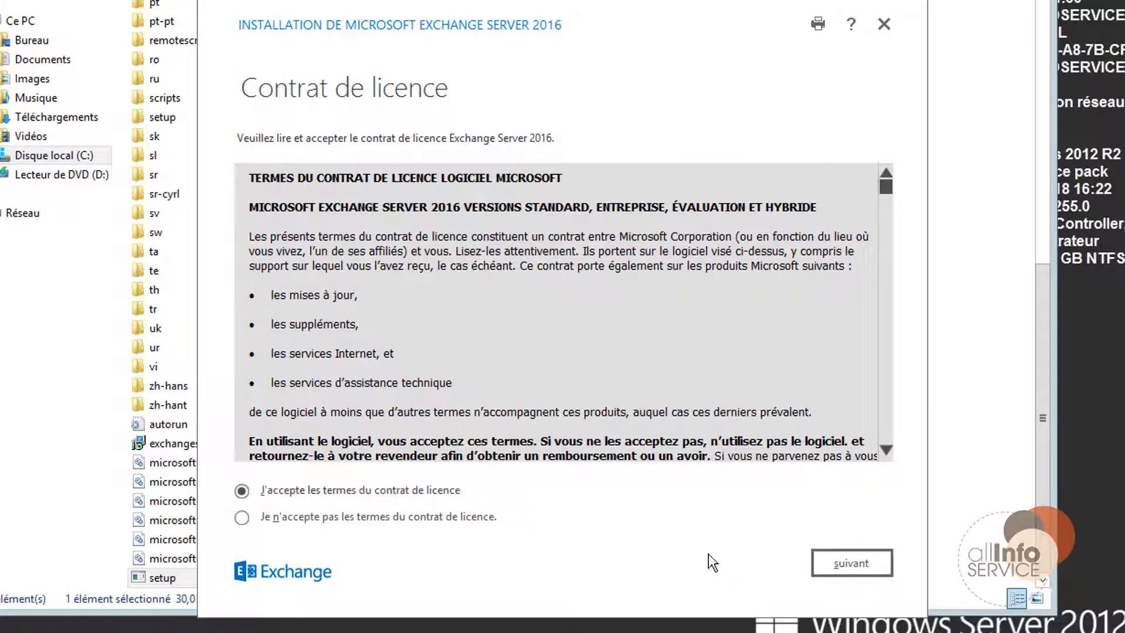
{"action": "left_click", "coordinate": [868, 560]}
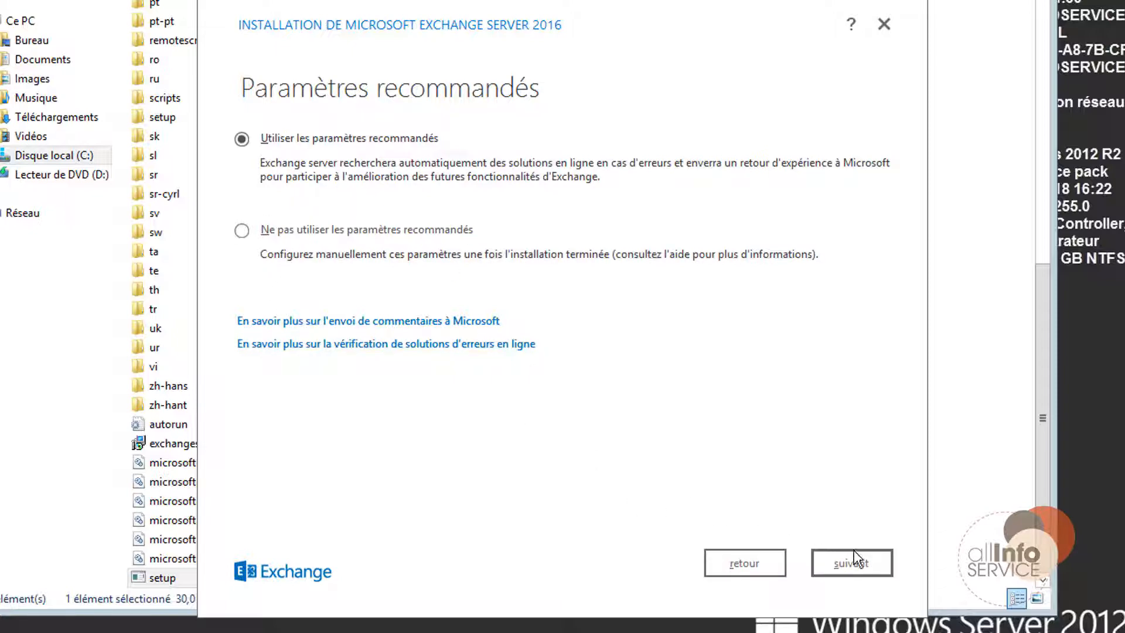
{"action": "left_click", "coordinate": [842, 561]}
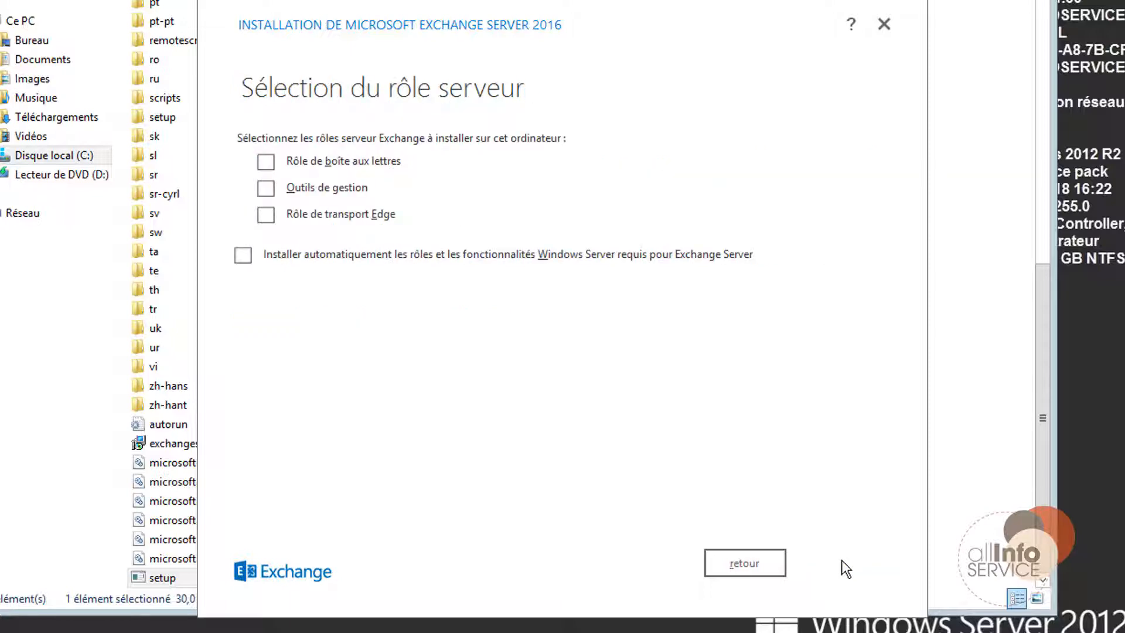
Select the mailbox role for installation and keep the install path C:\Program Files\Microsoft\Exchange Server\V15
{"action": "left_click", "coordinate": [265, 162]}
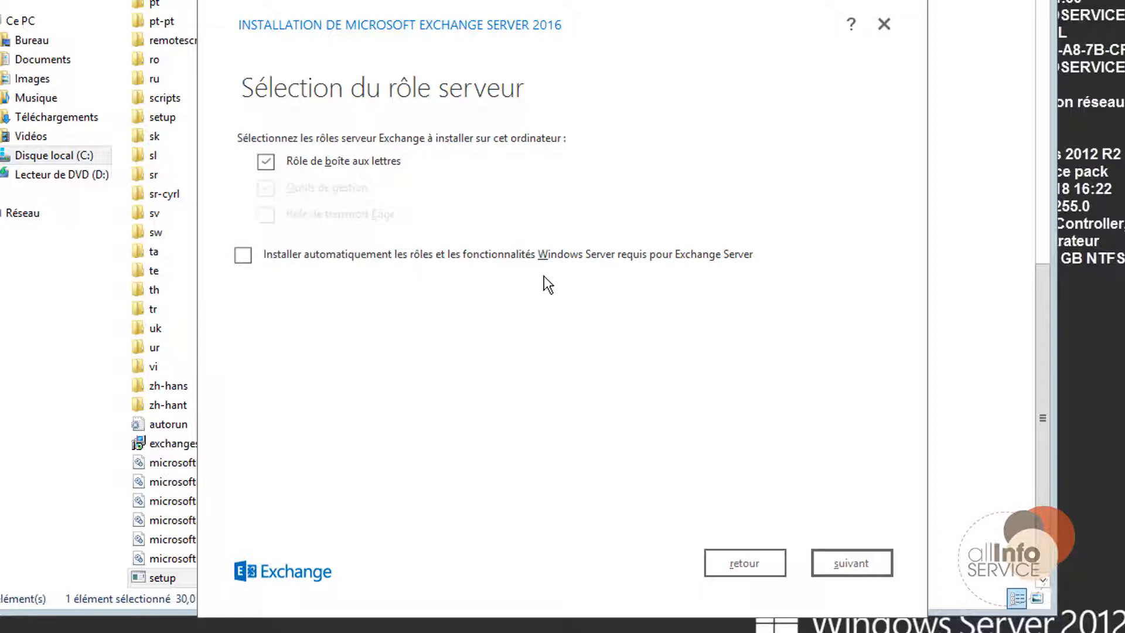
{"action": "left_click", "coordinate": [839, 564]}
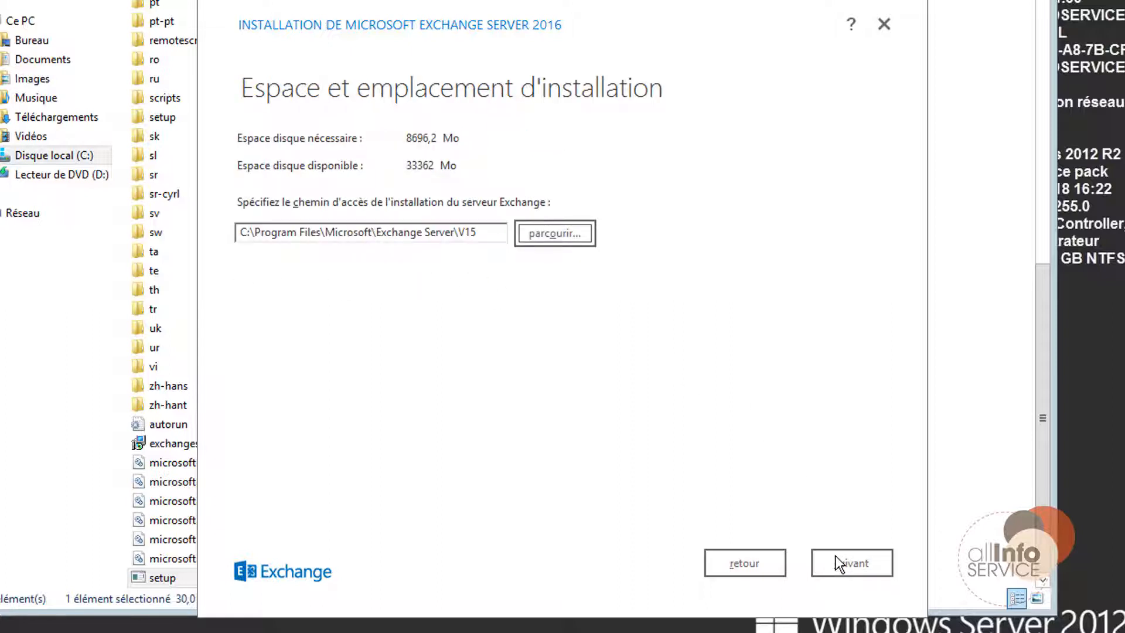
{"action": "left_click", "coordinate": [839, 564]}
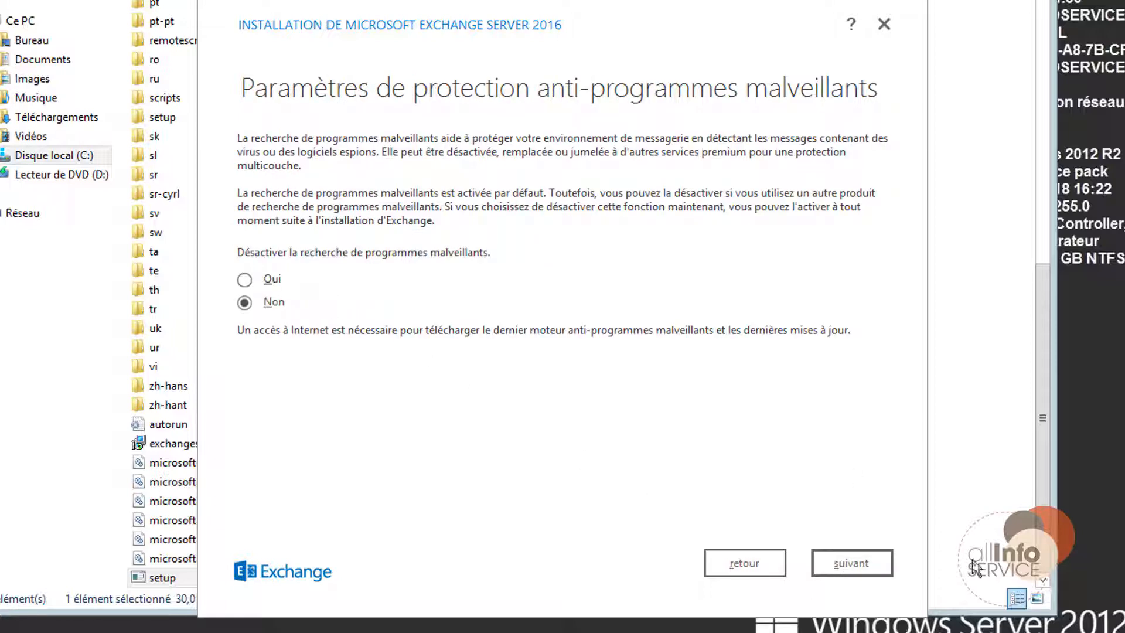
Leave malware scanning enabled, install Exchange Server after the readiness checks, and finish the wizard
{"action": "left_click", "coordinate": [873, 561]}
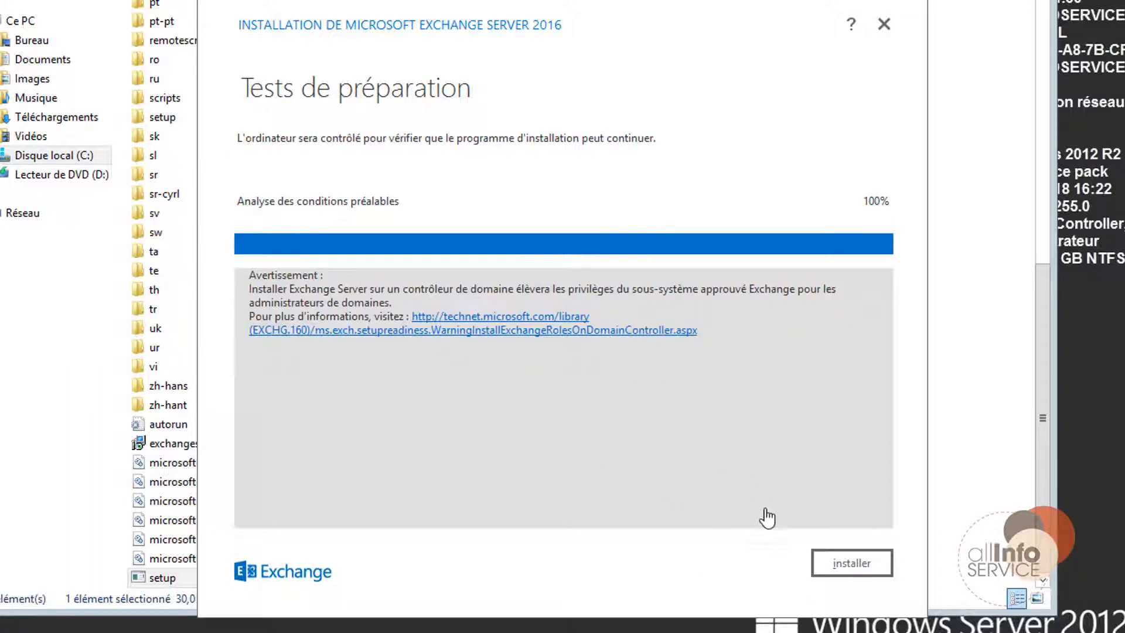
{"action": "left_click", "coordinate": [838, 560]}
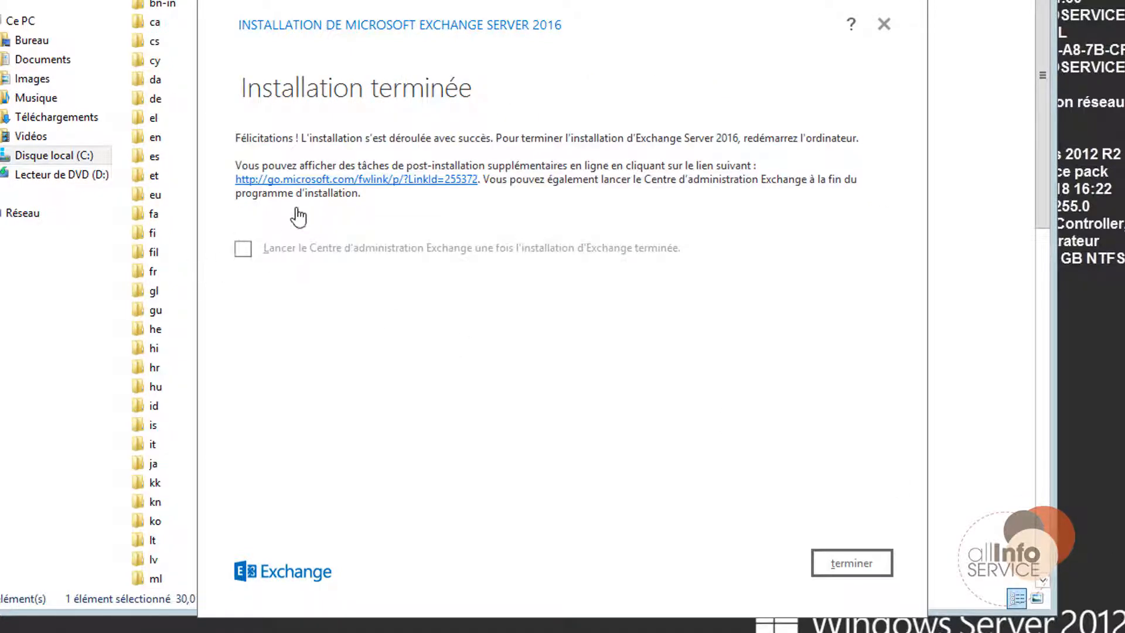
{"action": "left_click", "coordinate": [851, 562]}
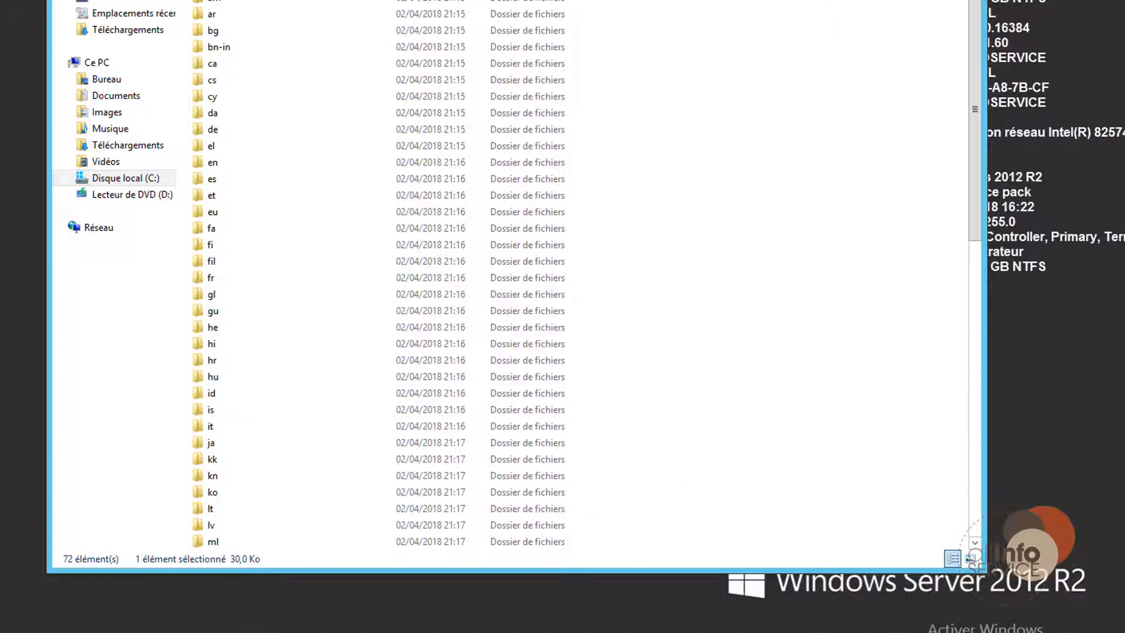
Examine the ExchangeSetup log in C:\ExchangeSetupLogs through to its last entries, then close it
{"action": "left_click", "coordinate": [126, 178]}
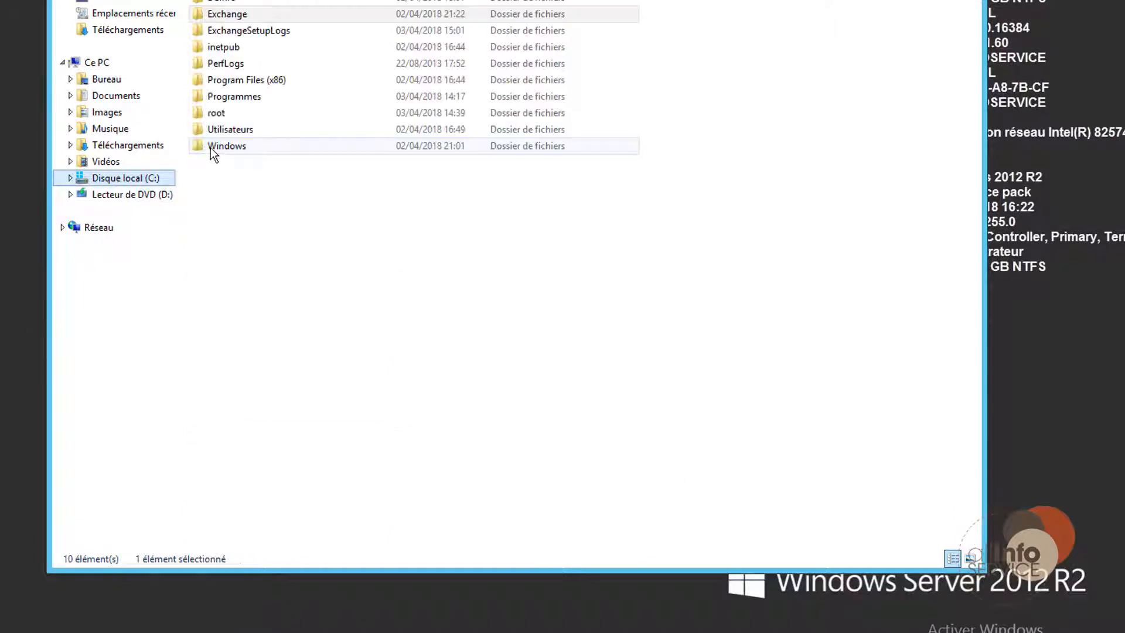
{"action": "double_click", "coordinate": [220, 31]}
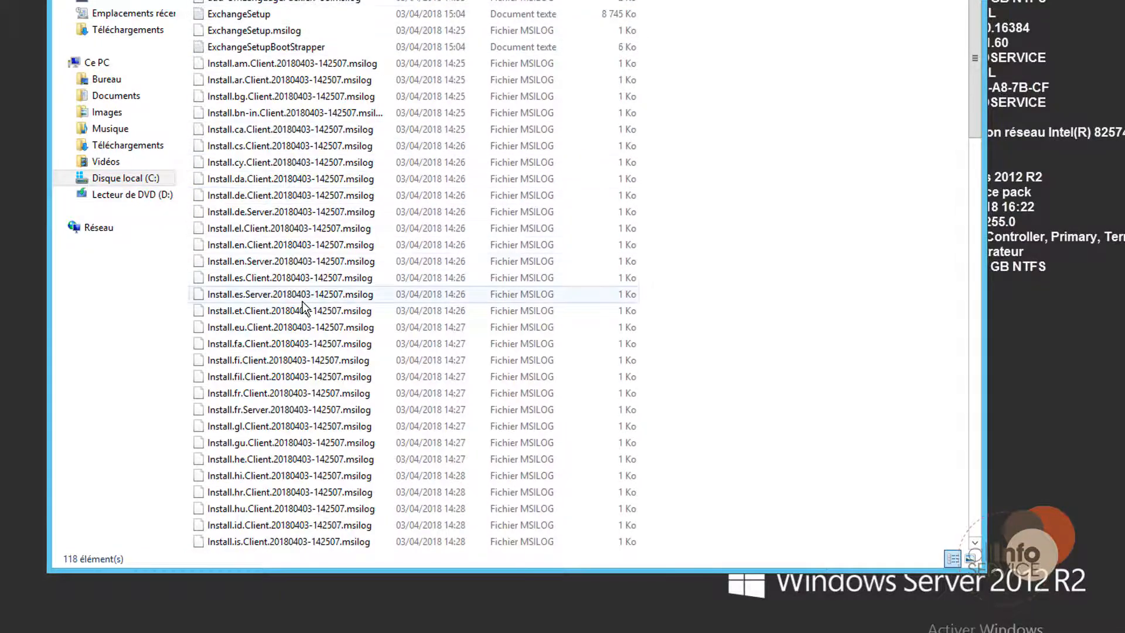
{"action": "double_click", "coordinate": [234, 14]}
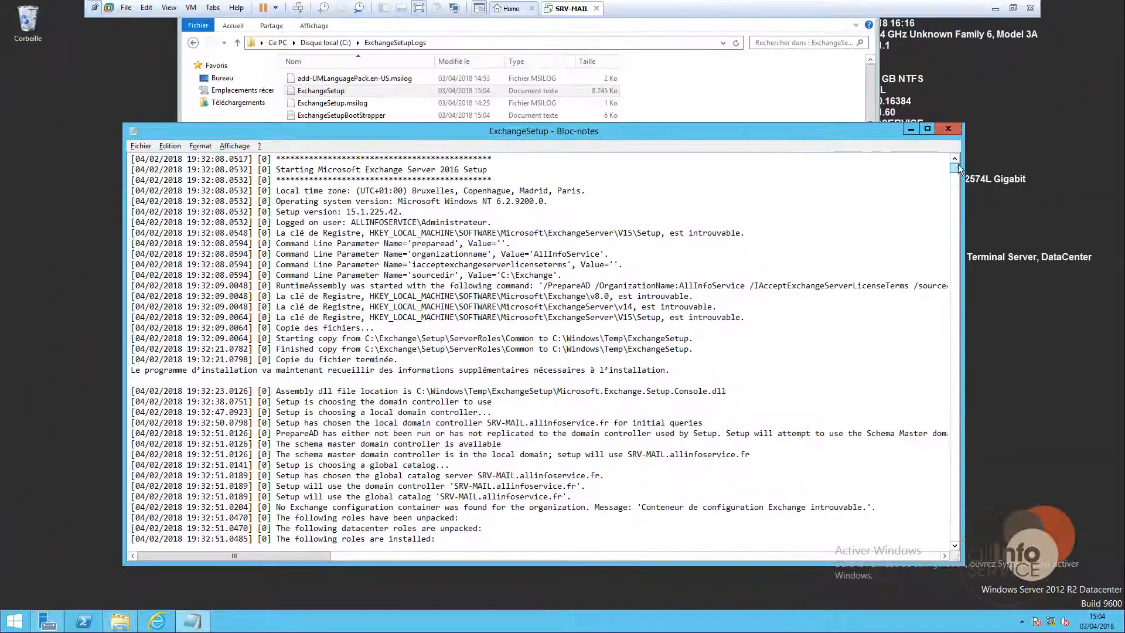
{"action": "left_click_drag", "start_coordinate": [958, 169], "coordinate": [963, 544]}
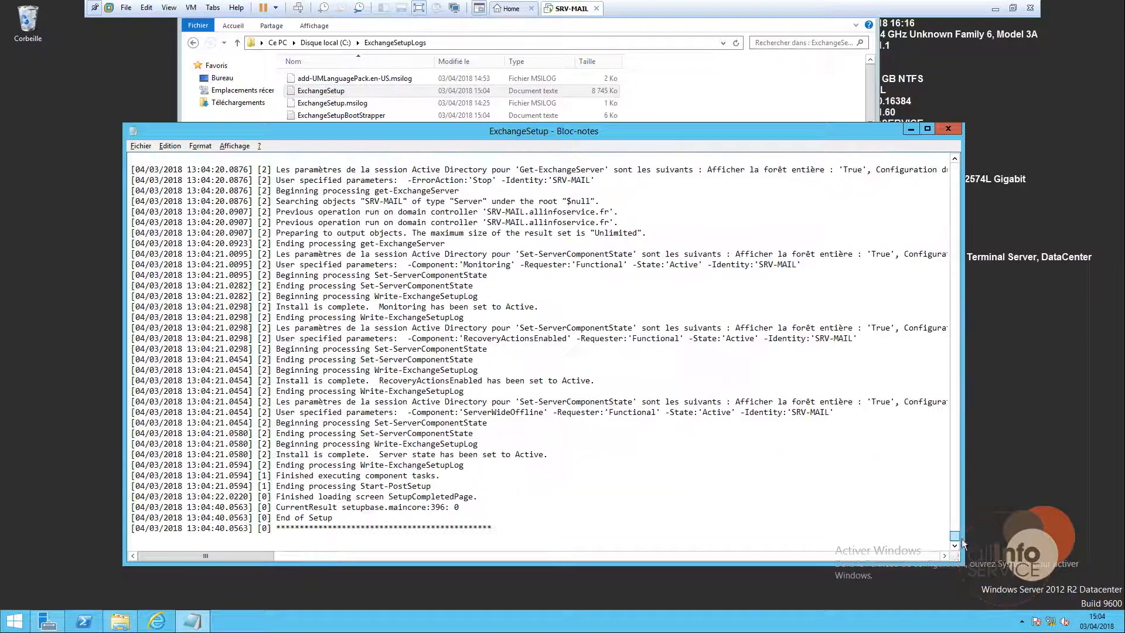
{"action": "left_click", "coordinate": [949, 128]}
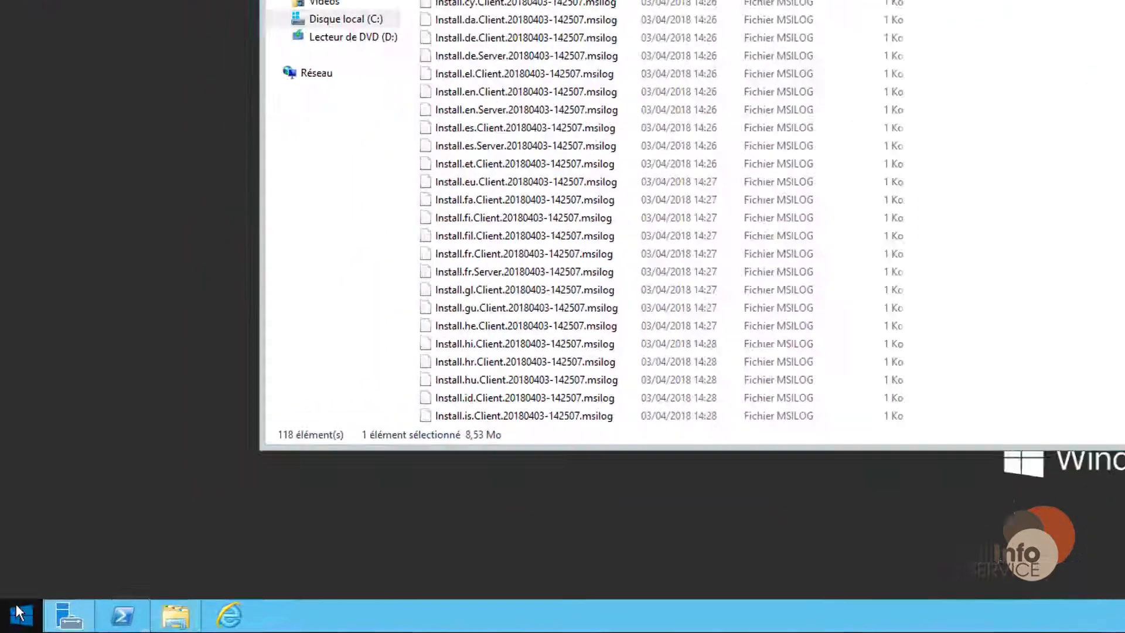
Launch the Windows Services console by running services.msc
{"action": "right_click", "coordinate": [11, 616]}
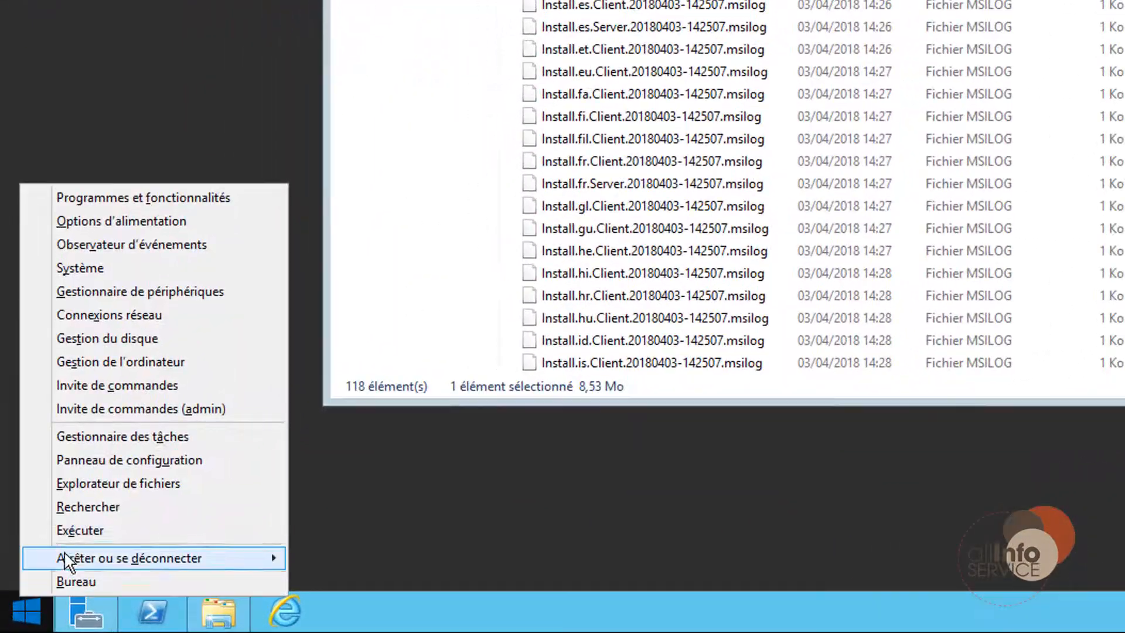
{"action": "left_click", "coordinate": [59, 574]}
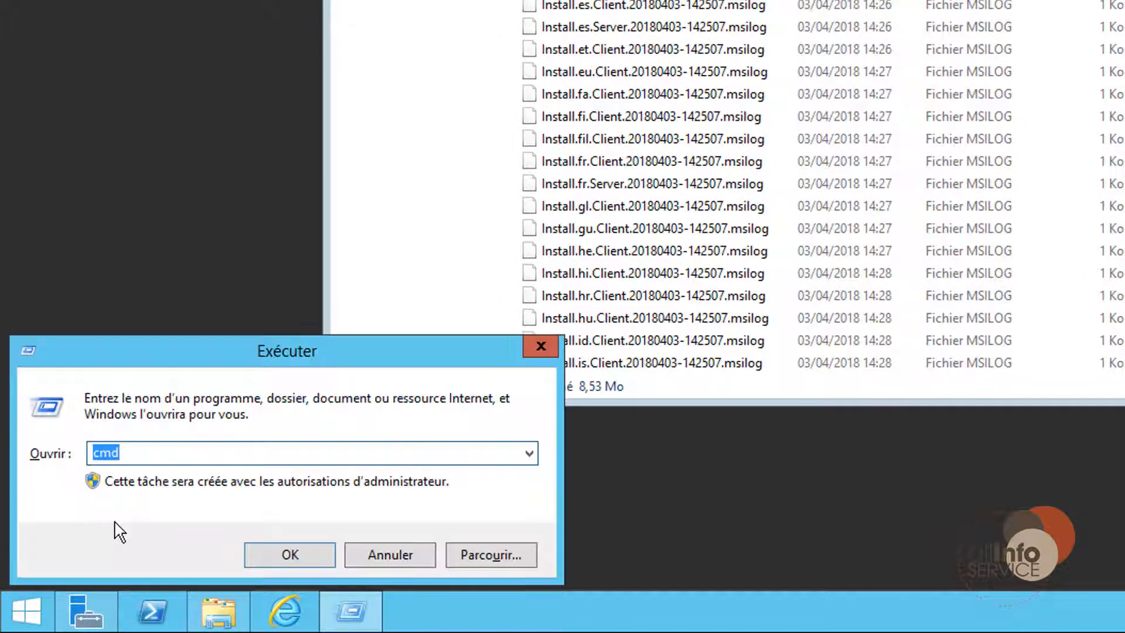
{"action": "type", "text": "services.ms"}
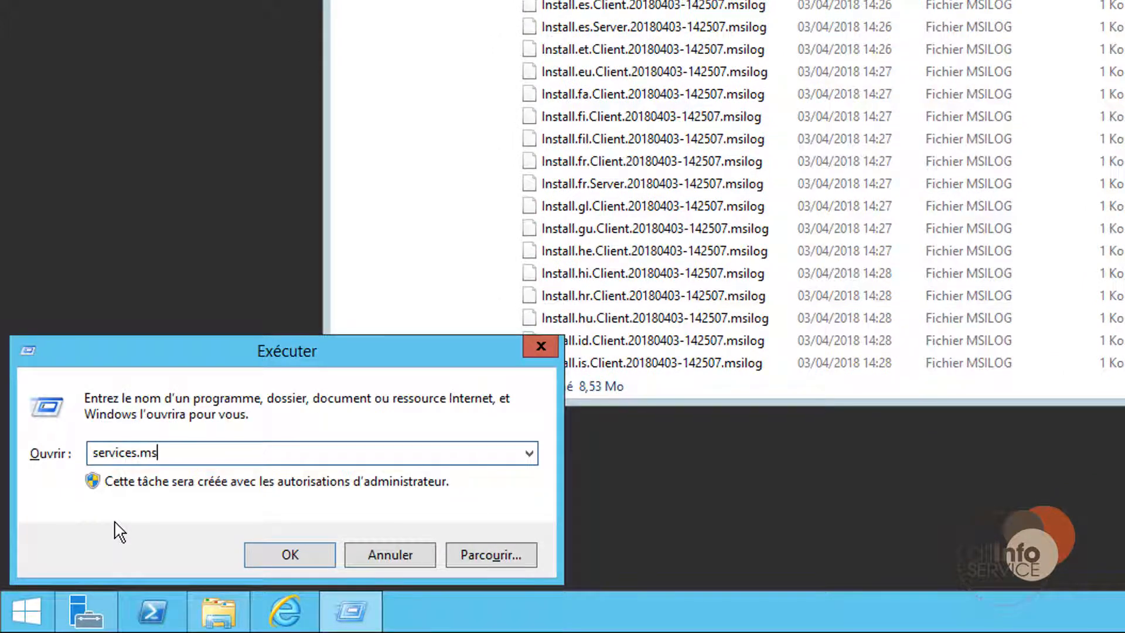
{"action": "type", "text": "c"}
{"action": "key", "text": "Return"}
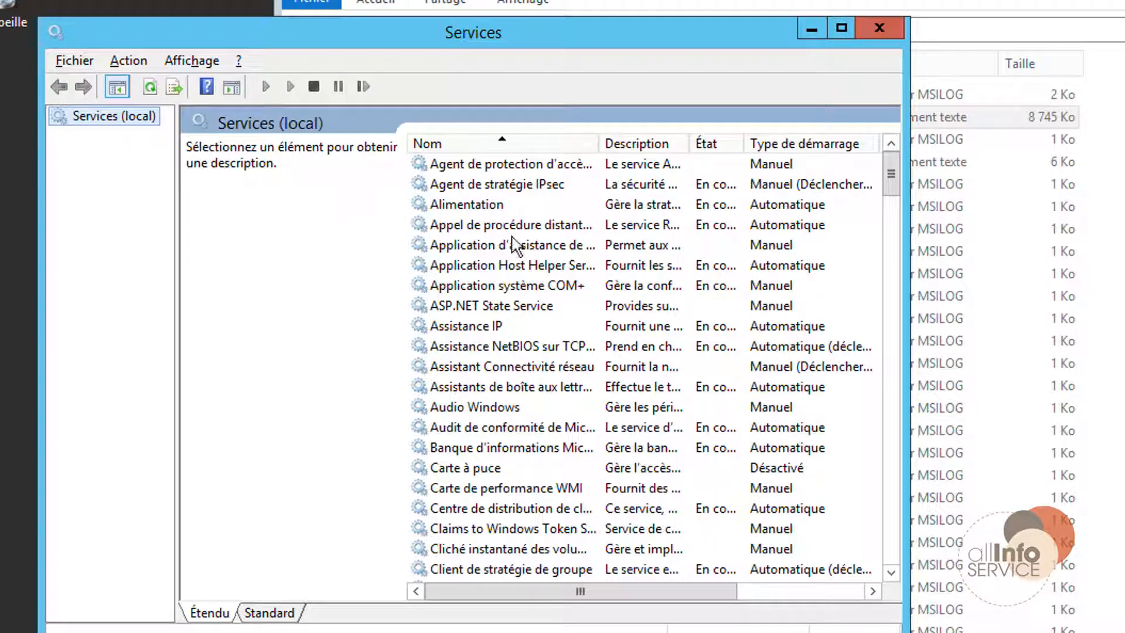
Jump to the Microsoft Exchange services, widen the name column, and review each one from Diagnostics through Server Extension for Windows Server Backup
{"action": "left_click", "coordinate": [499, 368]}
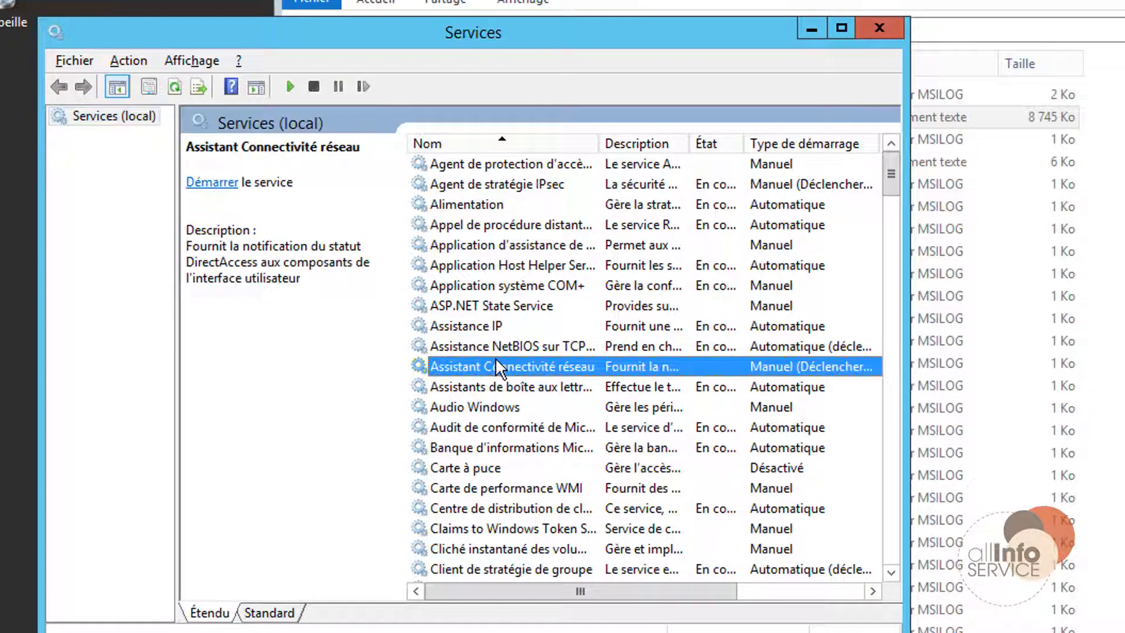
{"action": "type", "text": "mi"}
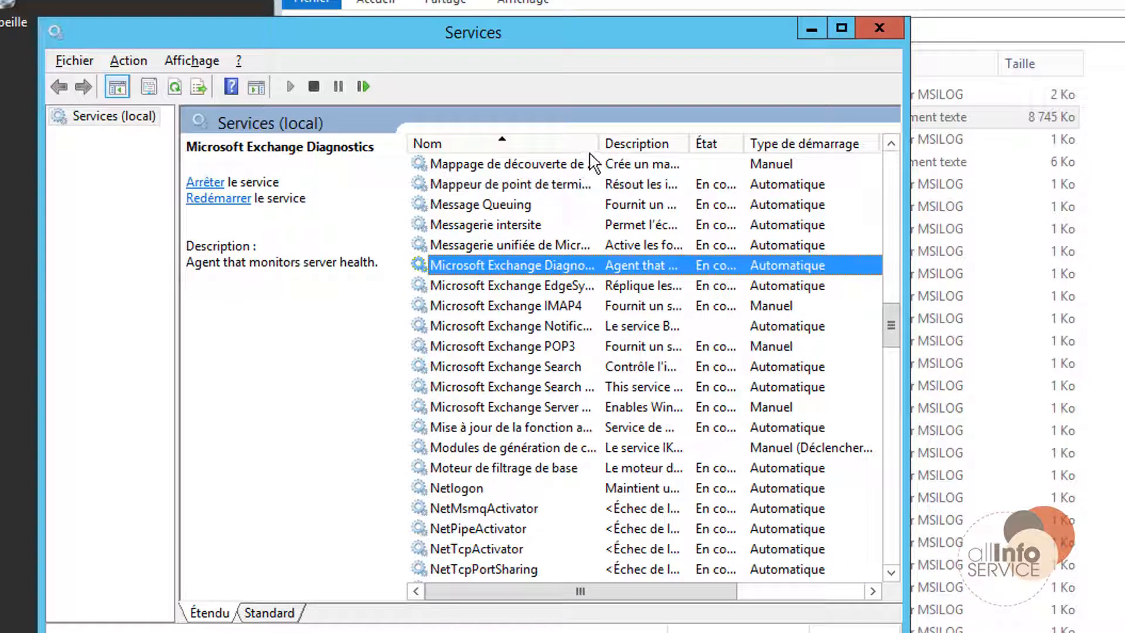
{"action": "left_click_drag", "start_coordinate": [598, 144], "coordinate": [634, 145]}
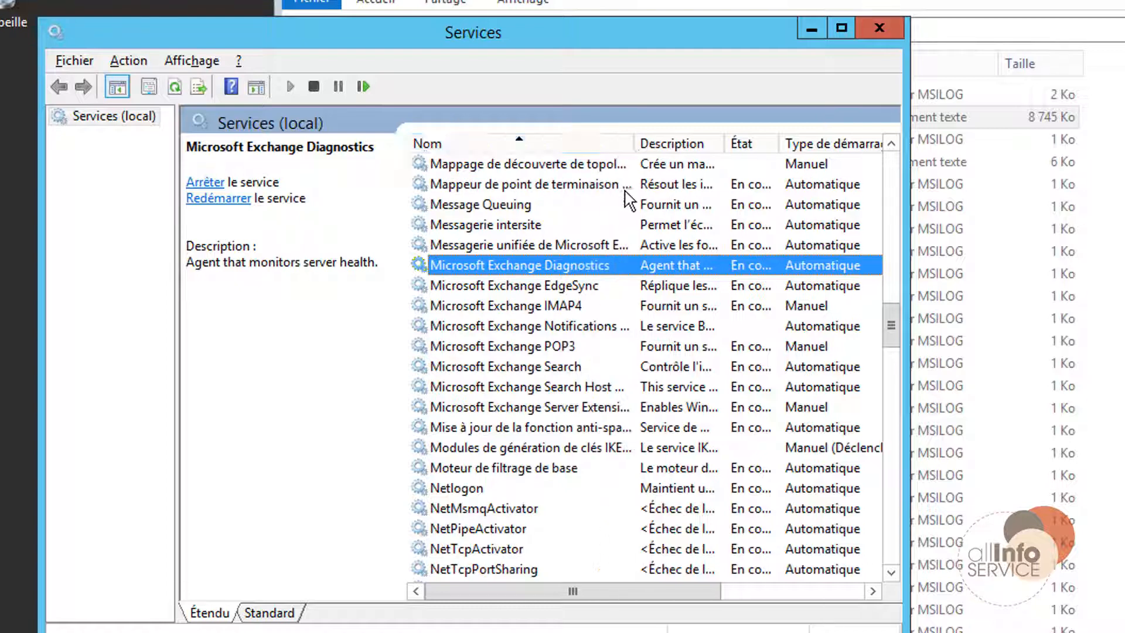
{"action": "left_click", "coordinate": [527, 287]}
{"action": "left_click", "coordinate": [528, 308]}
{"action": "left_click", "coordinate": [528, 327]}
{"action": "left_click", "coordinate": [527, 347]}
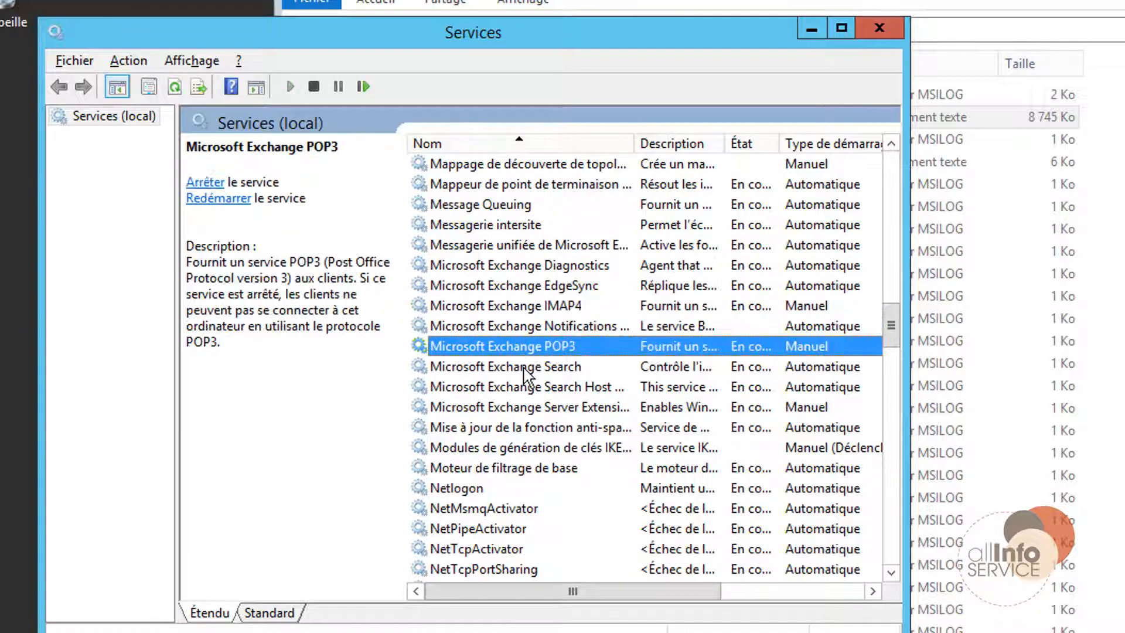
{"action": "left_click", "coordinate": [527, 367]}
{"action": "left_click", "coordinate": [530, 387]}
{"action": "left_click", "coordinate": [533, 409]}
Check the remaining Exchange services, including Transport Microsoft Exchange and Transport frontal Microsoft Exchange, and close the Services console
{"action": "scroll", "coordinate": [577, 498], "scroll_direction": "down", "scroll_amount": 2}
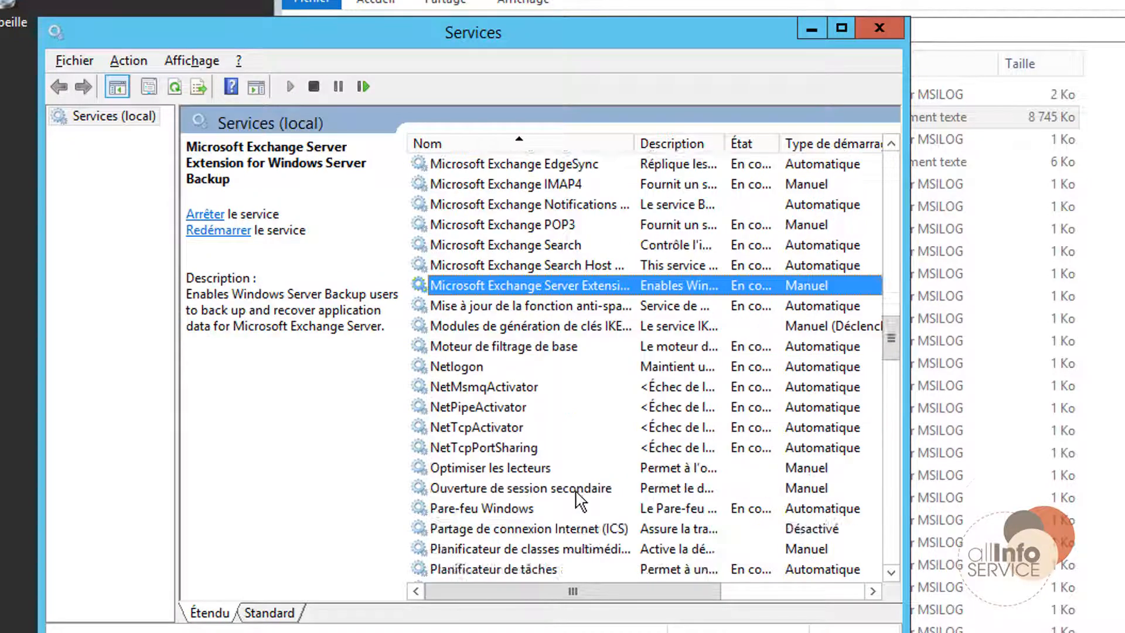
{"action": "scroll", "coordinate": [579, 498], "scroll_direction": "down", "scroll_amount": 9}
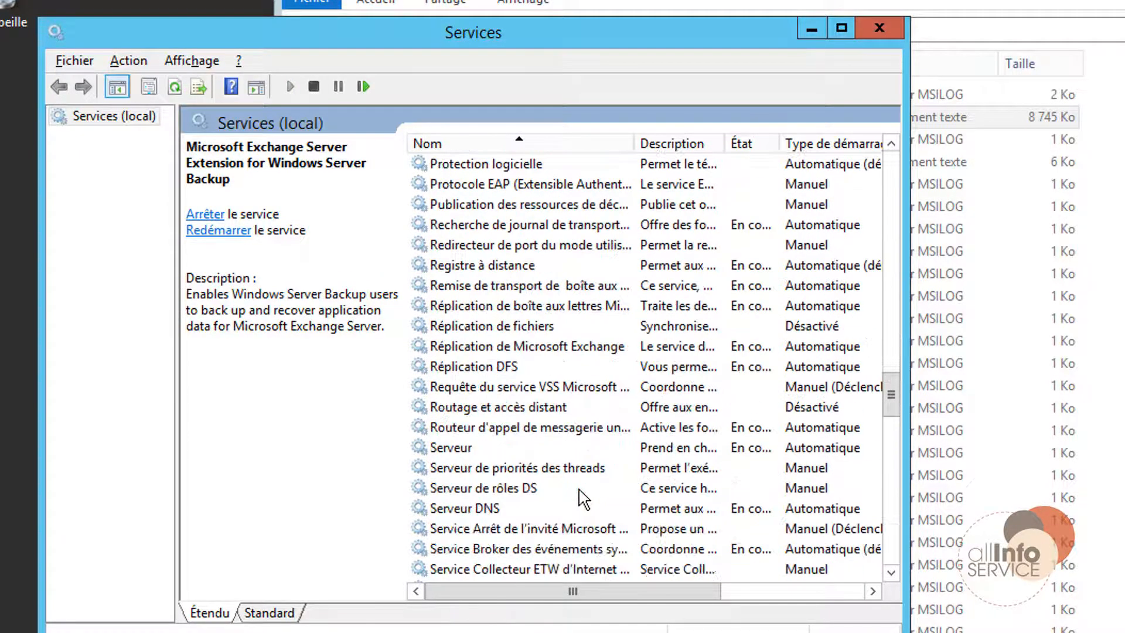
{"action": "scroll", "coordinate": [579, 498], "scroll_direction": "down", "scroll_amount": 10}
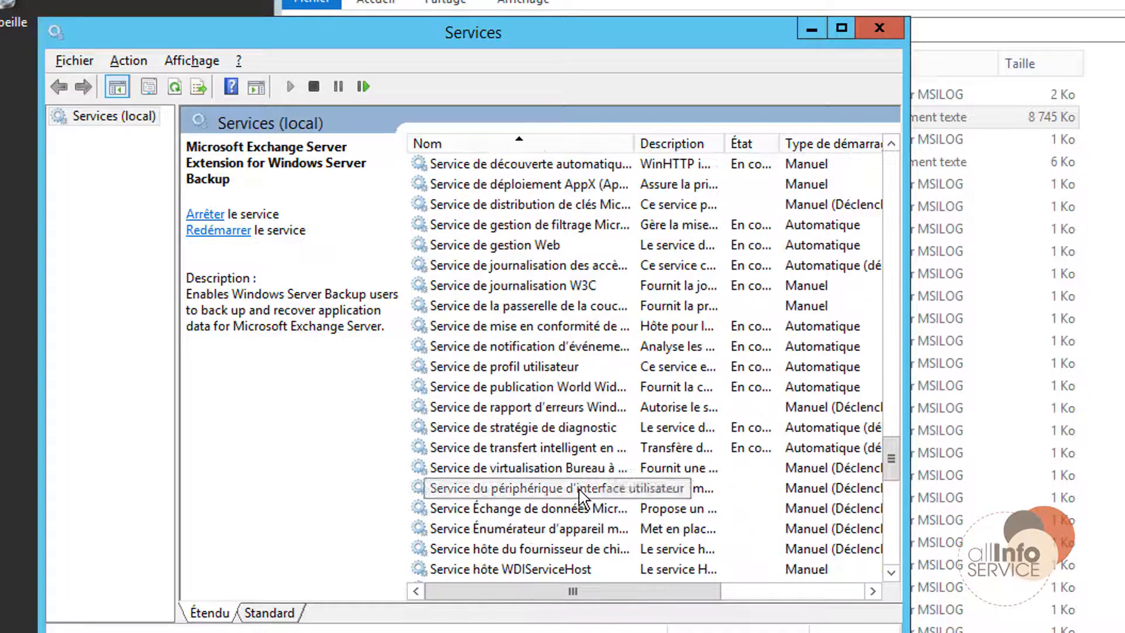
{"action": "scroll", "coordinate": [581, 500], "scroll_direction": "down", "scroll_amount": 9}
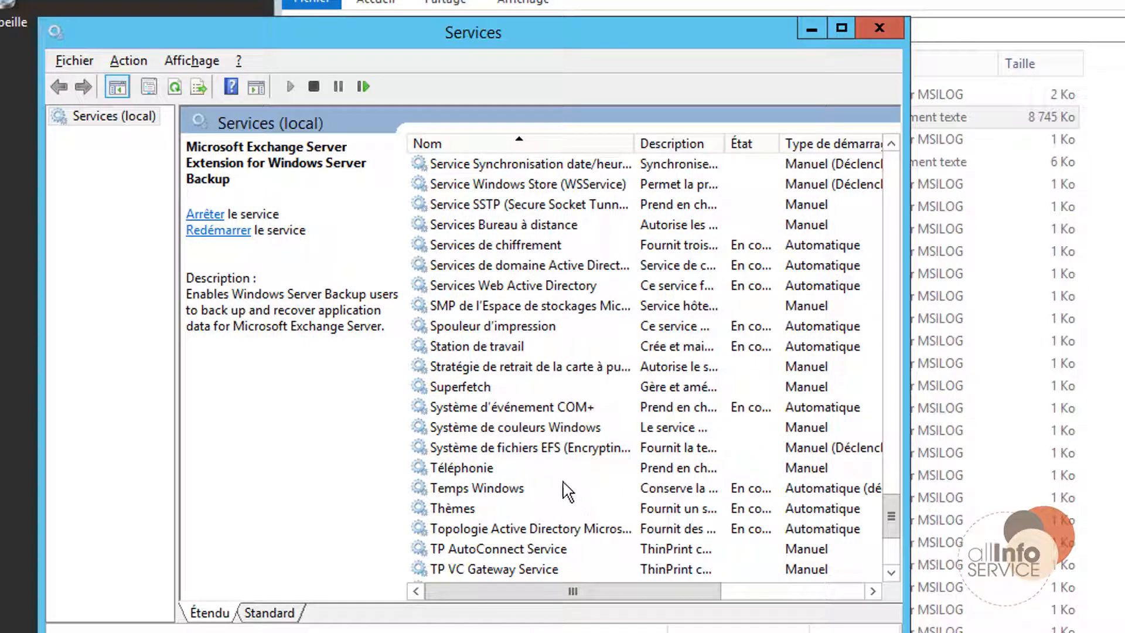
{"action": "scroll", "coordinate": [516, 509], "scroll_direction": "down", "scroll_amount": 3}
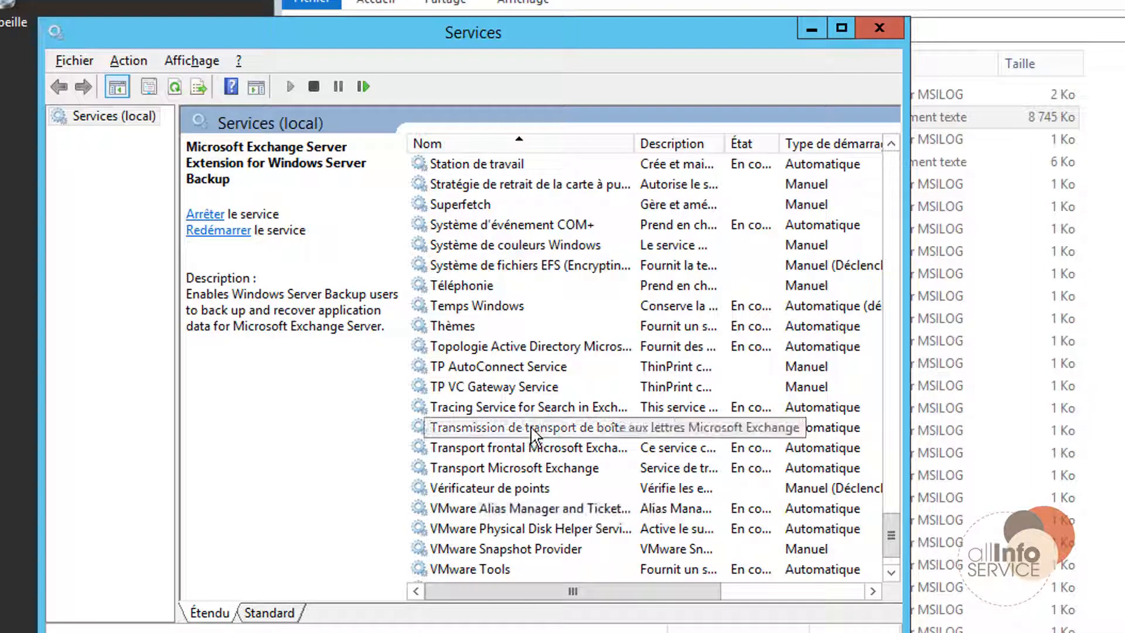
{"action": "left_click", "coordinate": [518, 469]}
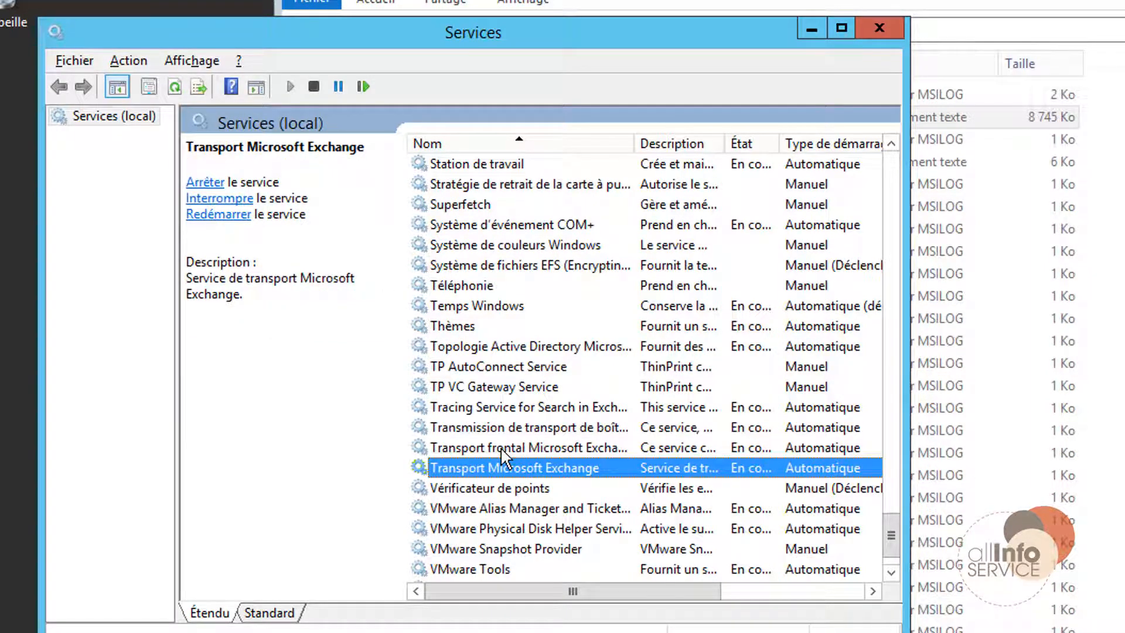
{"action": "left_click", "coordinate": [502, 449]}
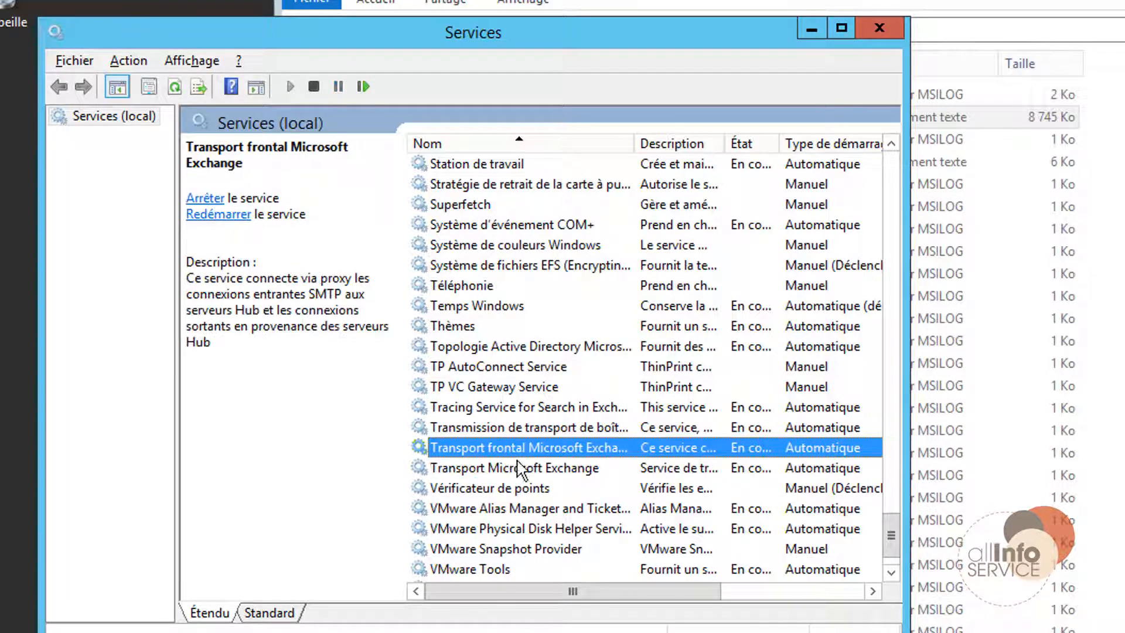
{"action": "left_click", "coordinate": [879, 28]}
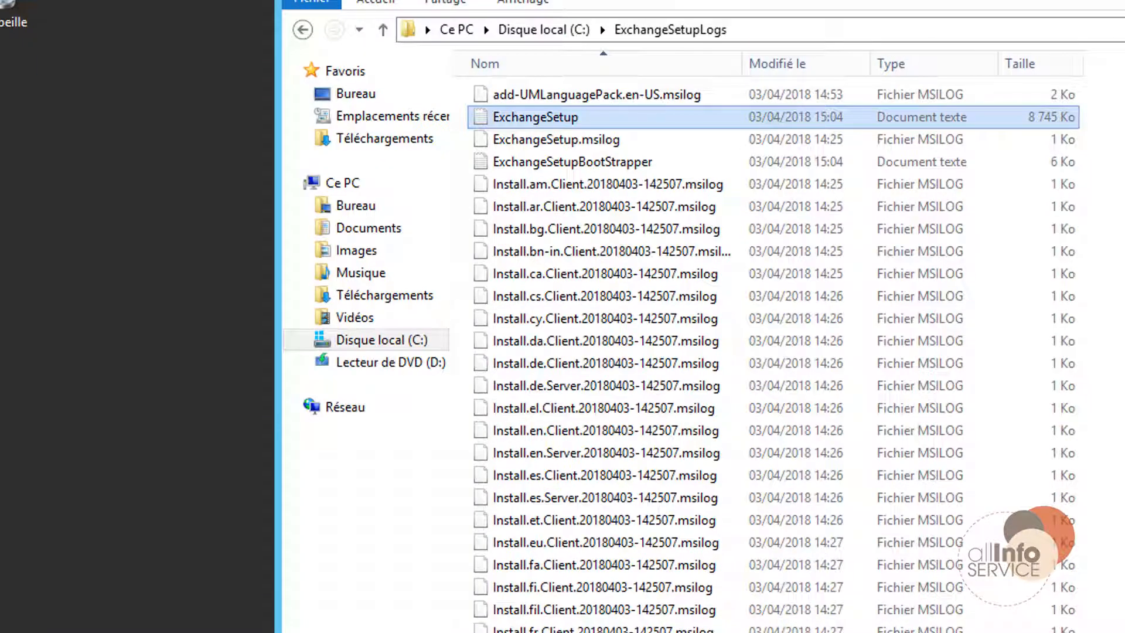